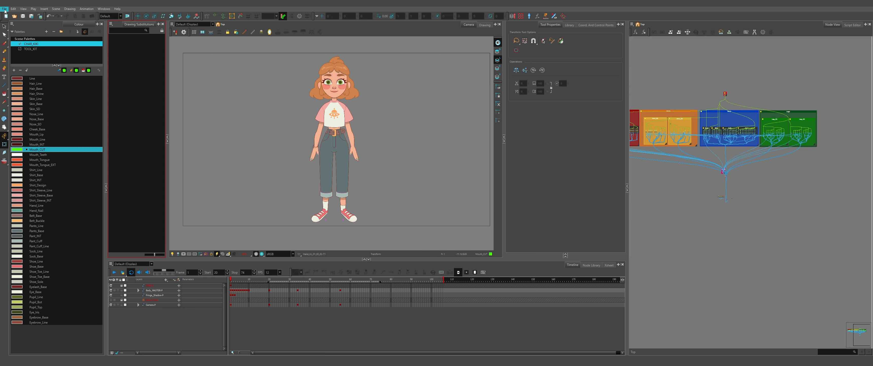
left_click(4, 9)
left_click(9, 38)
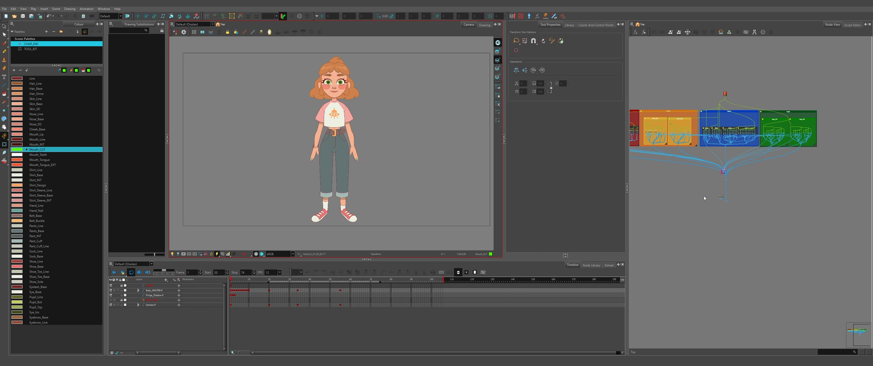
- Add a parent peg to the Body_MASTER-P peg and place it well above the BODY FLIP backdrop
left_click(751, 197)
scroll(781, 150, "up", 1)
scroll(725, 90, "up", 5)
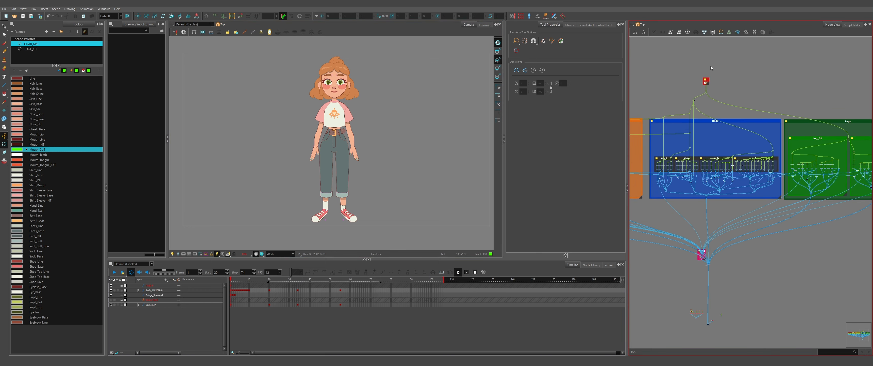
scroll(707, 72, "up", 10)
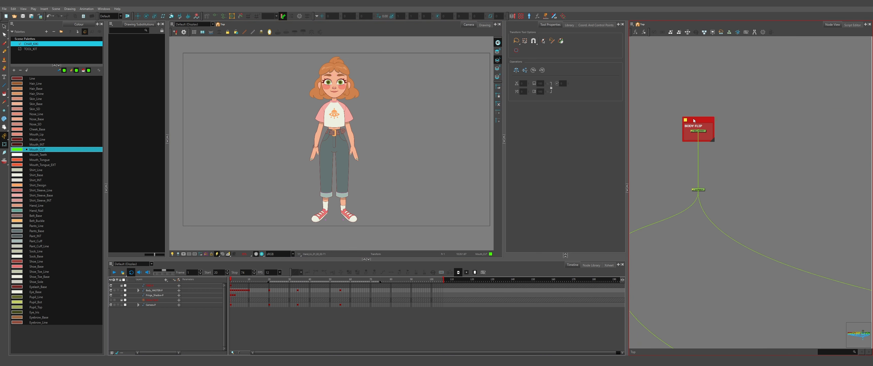
left_click_drag(680, 114, 746, 290)
key("ctrl+p")
scroll(748, 191, "down", 2)
left_click_drag(743, 237, 744, 106)
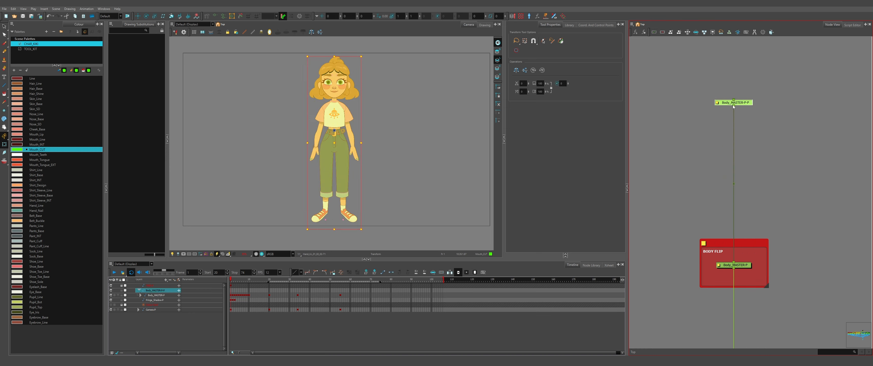
- Rename the new master peg as CHAR_KIKI-P
double_click(745, 106)
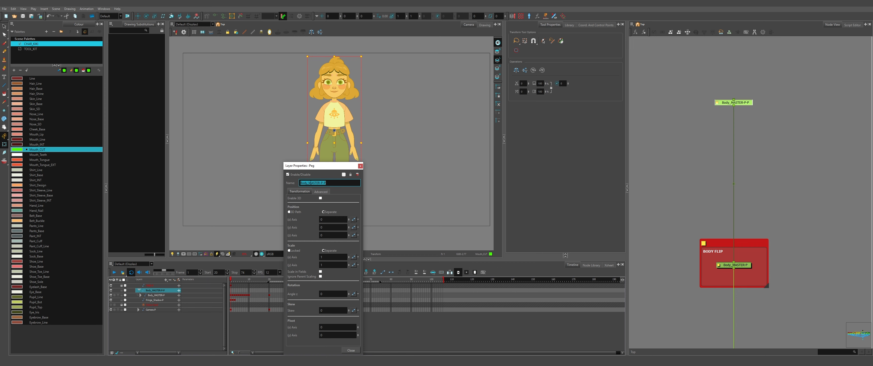
type("CHAR_KIKI")
key("Return")
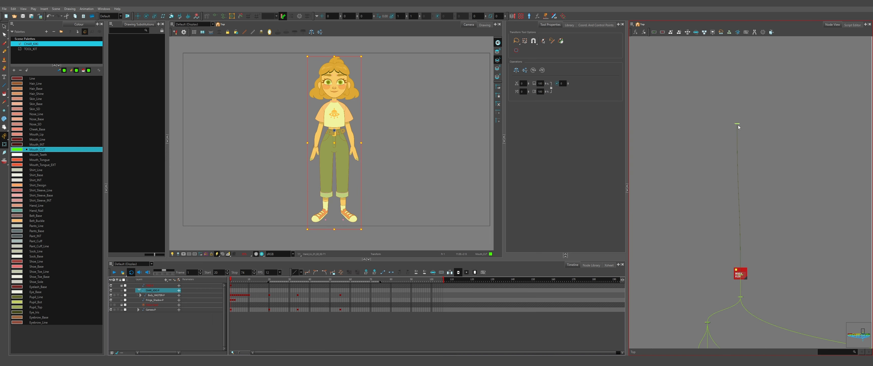
- Select all the character's rig nodes and backdrops below the CHAR_KIKI-P peg and group them
scroll(744, 135, "down", 8)
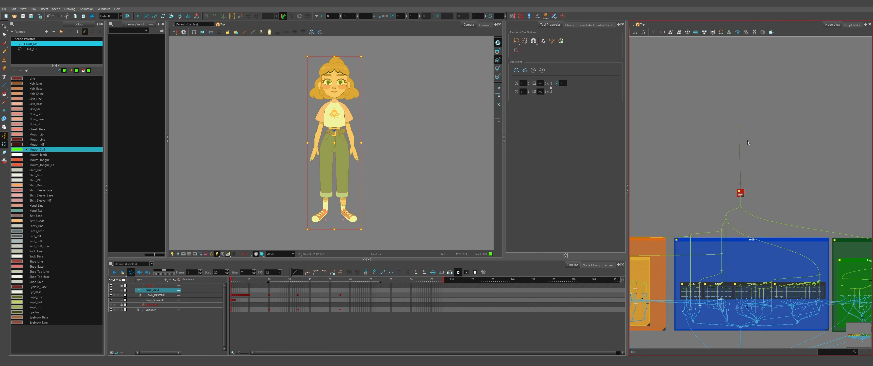
scroll(767, 146, "down", 2)
left_click_drag(737, 153, 755, 153)
left_click_drag(647, 144, 762, 168)
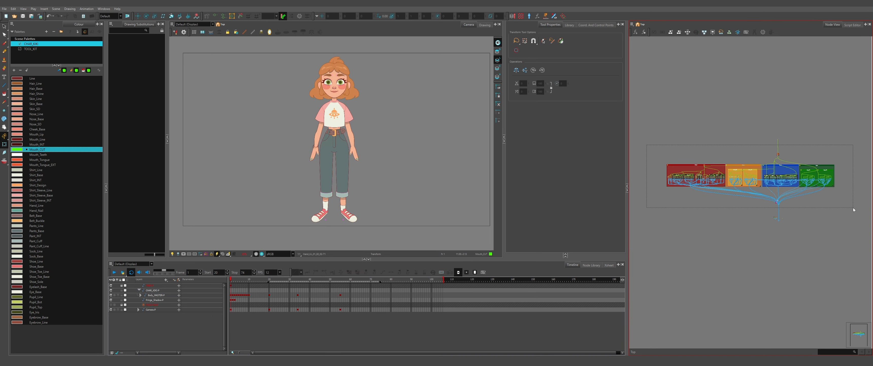
left_click_drag(852, 208, 851, 208)
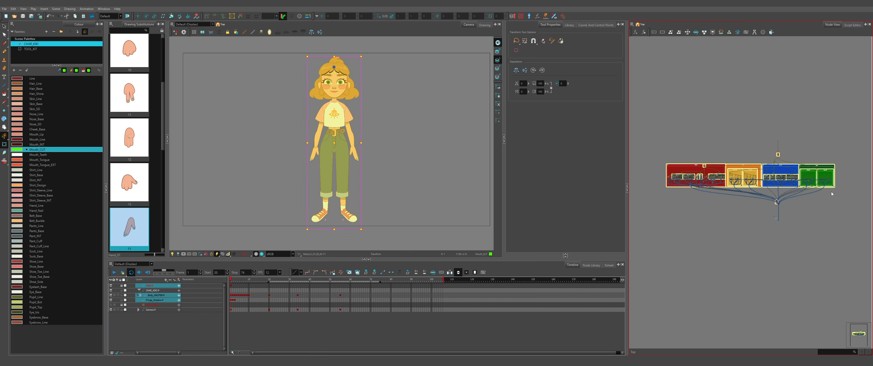
key("ctrl+g")
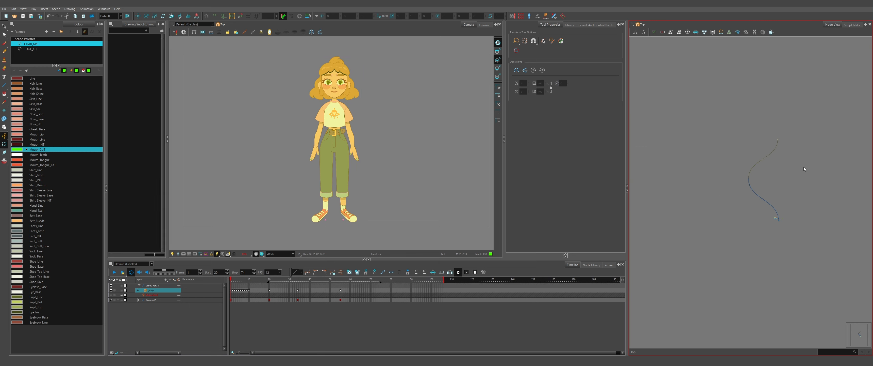
- Rename the new group as CHAR_KIKI, reusing the name copied from the master peg
scroll(755, 228, "up", 2)
left_click_drag(755, 228, 742, 74)
scroll(742, 73, "down", 3)
scroll(741, 73, "up", 5)
left_click(740, 77)
left_click(680, 115)
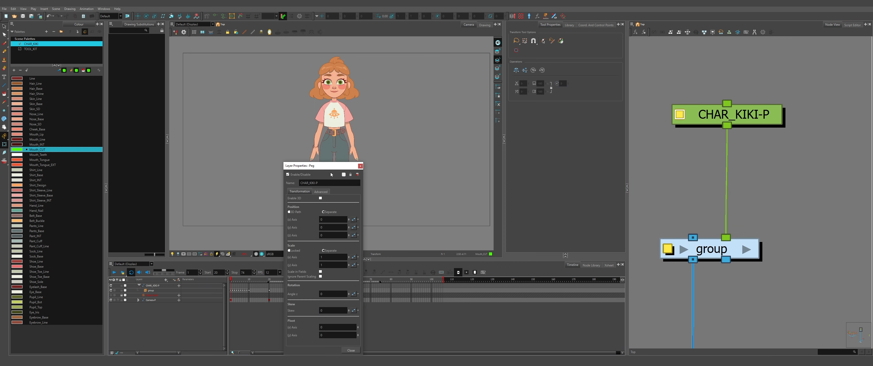
double_click(315, 182)
key("ctrl+c")
left_click(360, 165)
left_click(668, 248)
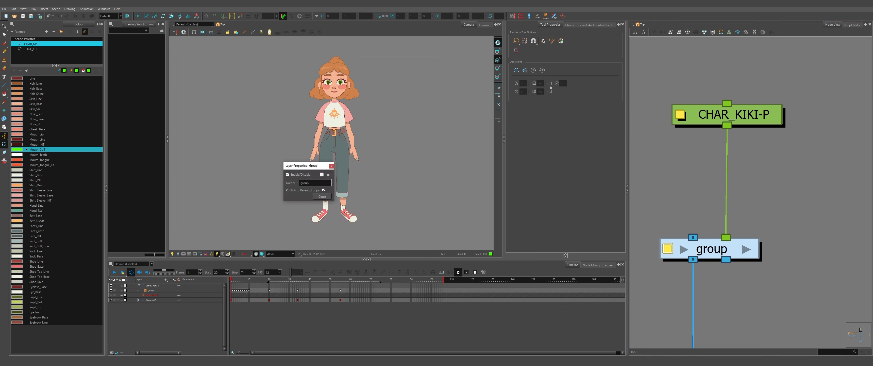
double_click(313, 182)
key("ctrl+v")
left_click(322, 196)
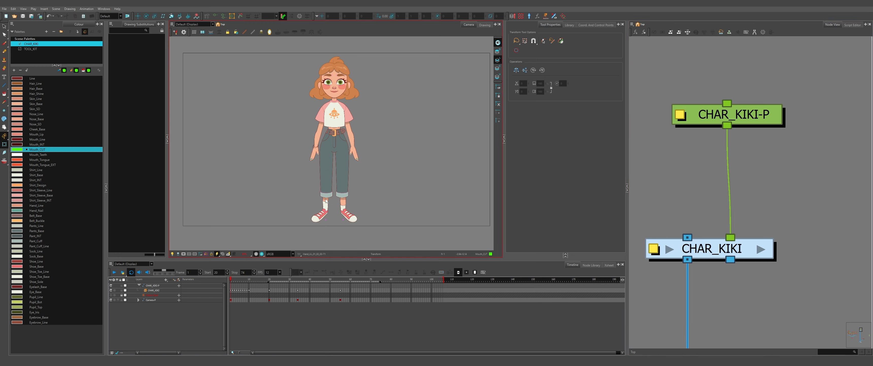
- Enter the CHAR_KIKI group and examine the cables running into TABS-P and Apply-Peg-Transformation in the TABS backdrop
left_click(716, 246)
left_click_drag(684, 221, 703, 101)
left_click_drag(765, 178, 792, 252)
left_click(795, 168)
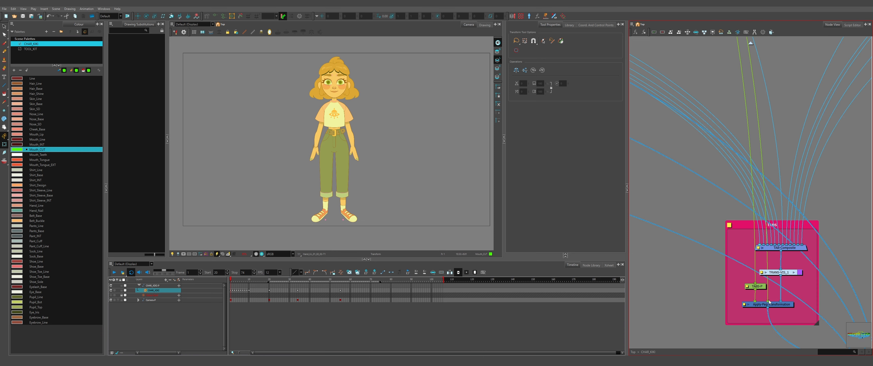
scroll(769, 302, "up", 5)
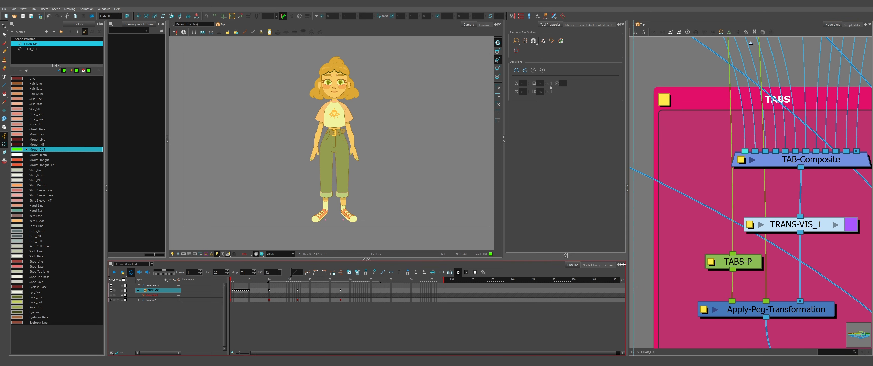
left_click_drag(623, 264, 626, 265)
left_click(678, 285)
left_click(733, 261)
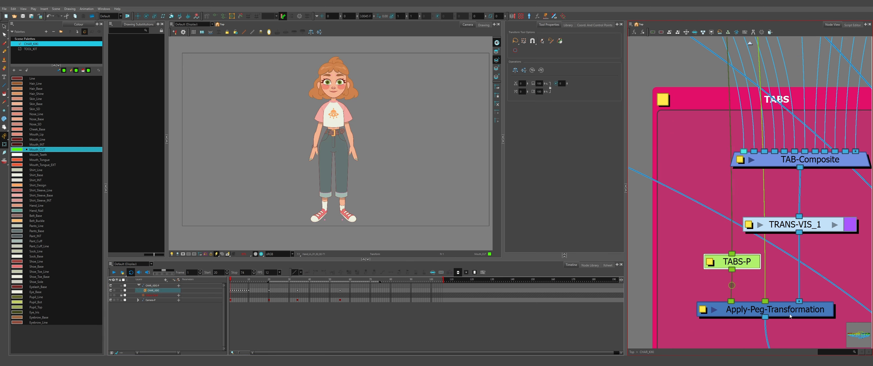
left_click(790, 314)
- Cut the extra Multi-Port-In cables, keeping only the one to Body_MASTER-P, and align Multi-Port-In above that peg
scroll(763, 301, "down", 10)
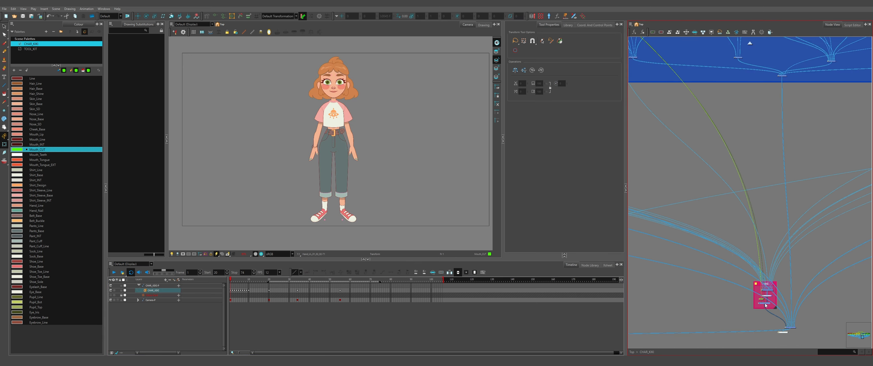
scroll(768, 149, "up", 12)
left_click_drag(690, 156, 739, 175)
scroll(729, 183, "up", 2)
left_click(754, 32)
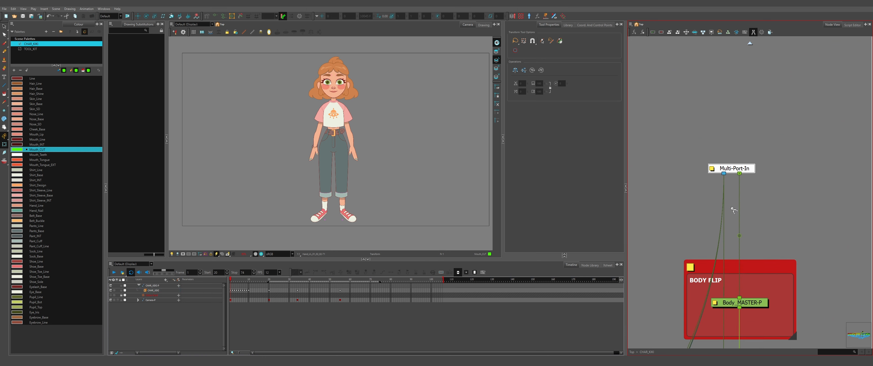
left_click_drag(669, 200, 730, 193)
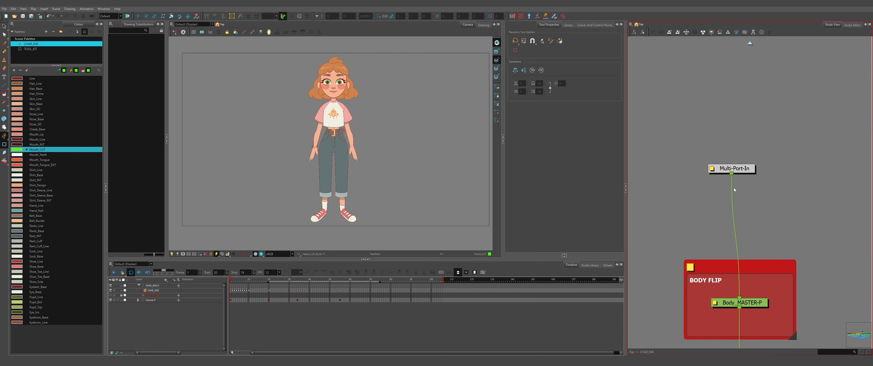
left_click_drag(752, 169, 761, 168)
- Trace the stray Composite's cable back to the Shoe group in the leg backdrop and disconnect it
scroll(760, 168, "down", 6)
scroll(694, 228, "up", 5)
left_click_drag(729, 231, 694, 244)
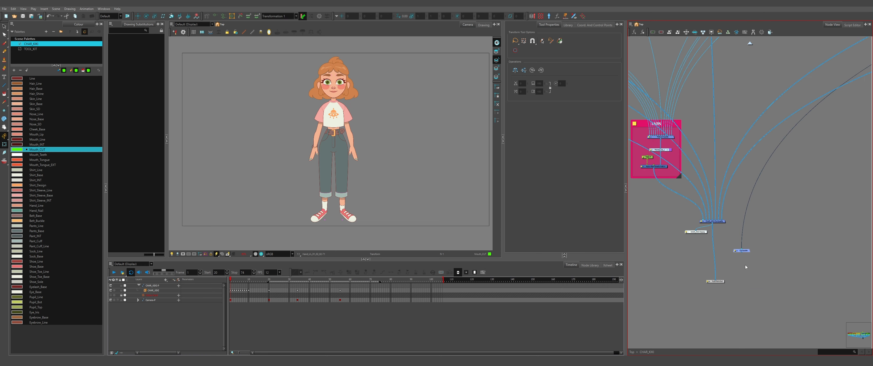
scroll(716, 250, "down", 5)
left_click_drag(809, 137, 648, 223)
scroll(725, 232, "up", 5)
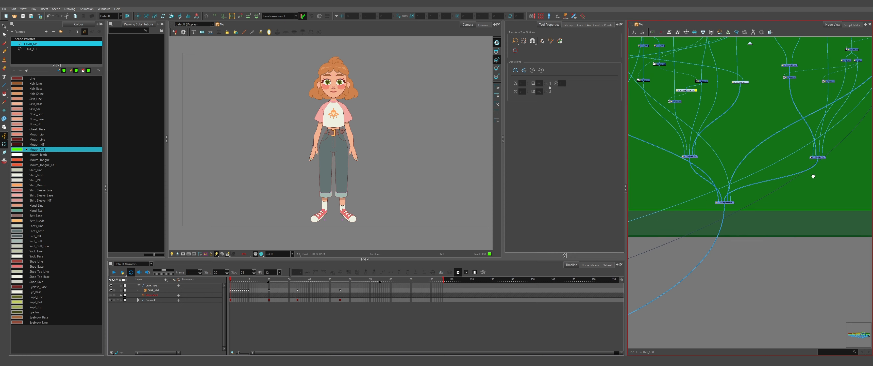
left_click_drag(813, 176, 743, 229)
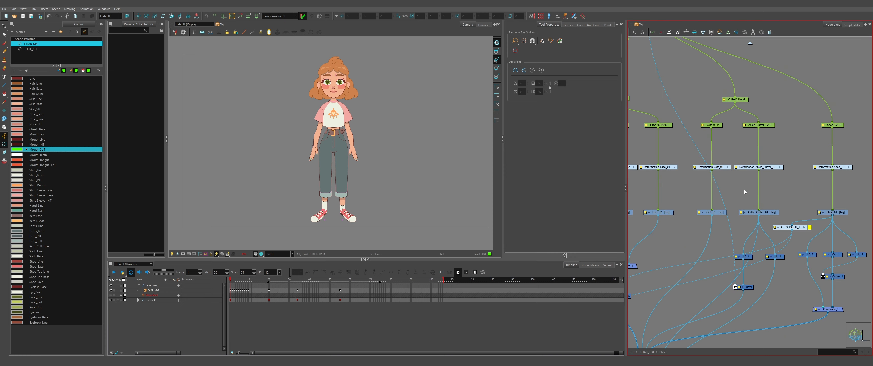
scroll(722, 193, "down", 6)
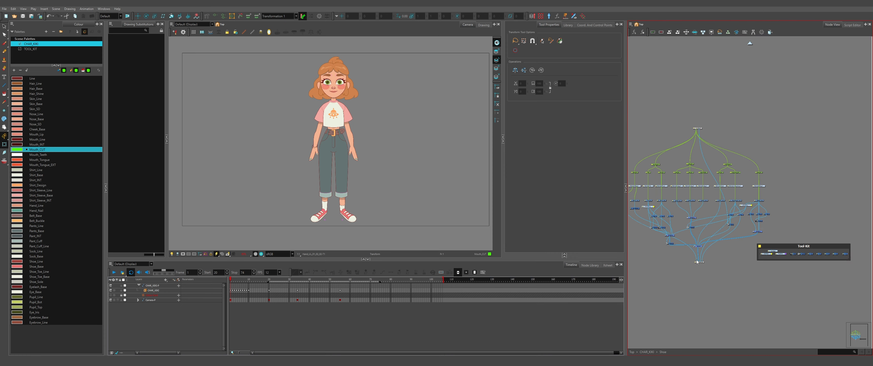
scroll(697, 262, "up", 10)
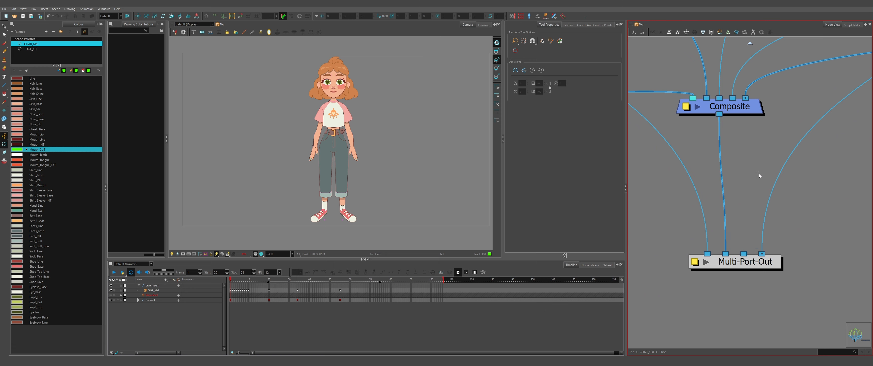
left_click(751, 43)
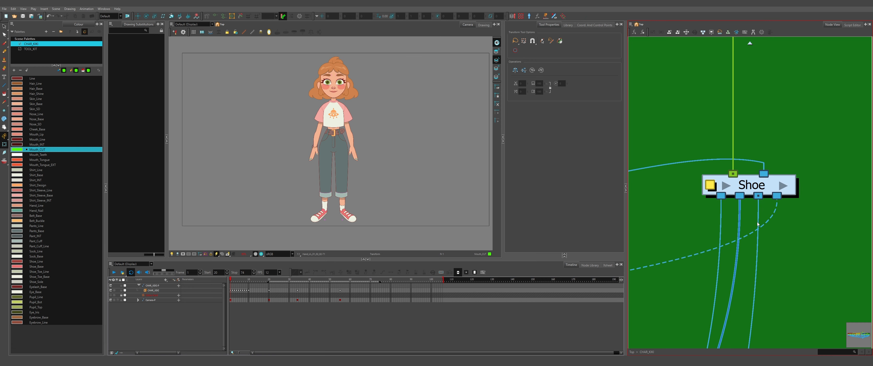
scroll(799, 146, "down", 10)
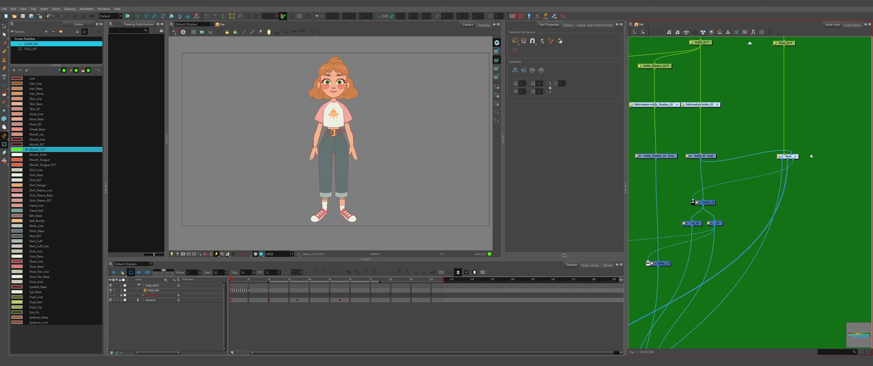
- Check the connections at the CHAR_KIKI group's Multi-Port-In, its CHAR_KIKI-Composite and its Multi-Port-Out
scroll(812, 168, "down", 10)
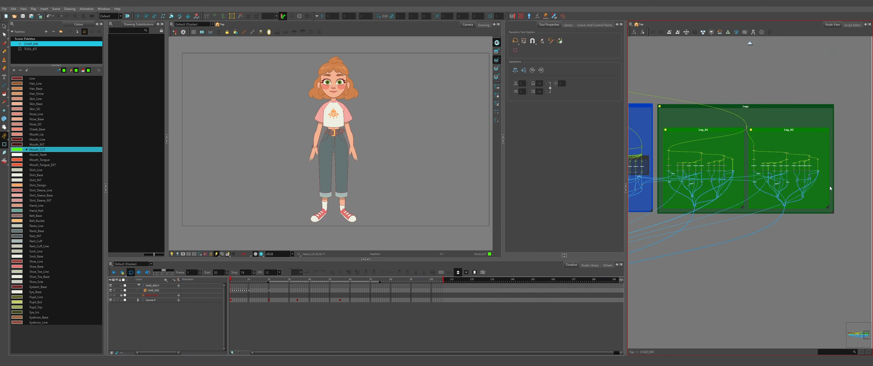
scroll(739, 139, "up", 6)
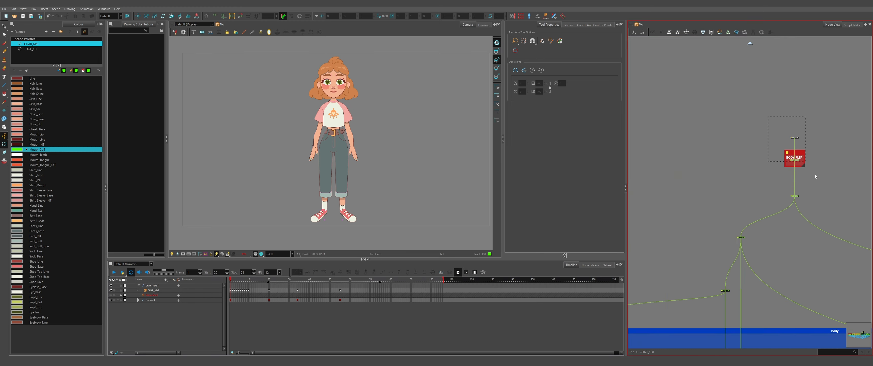
left_click_drag(812, 170, 812, 170)
scroll(766, 141, "down", 7)
left_click_drag(782, 239, 754, 102)
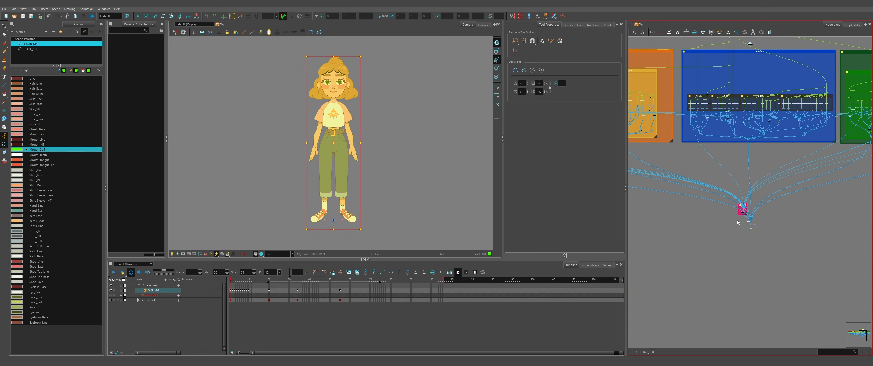
scroll(743, 215, "up", 7)
scroll(779, 241, "up", 8)
left_click_drag(711, 273, 748, 100)
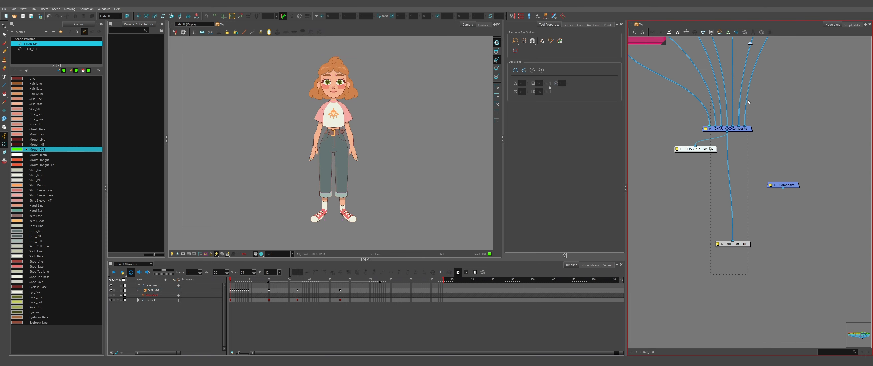
- Try pasting a duplicate Cutter node beside the composite under the eyelid drawings, and undo it
scroll(749, 214, "down", 12)
left_click_drag(735, 191, 848, 221)
scroll(706, 205, "up", 5)
scroll(664, 204, "up", 8)
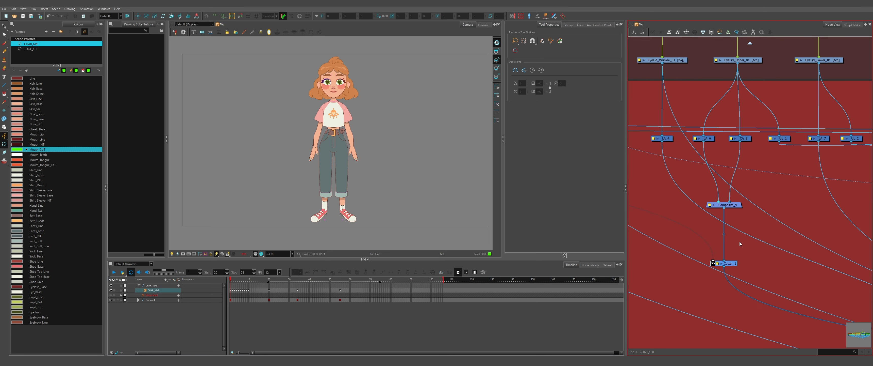
key("ctrl+v")
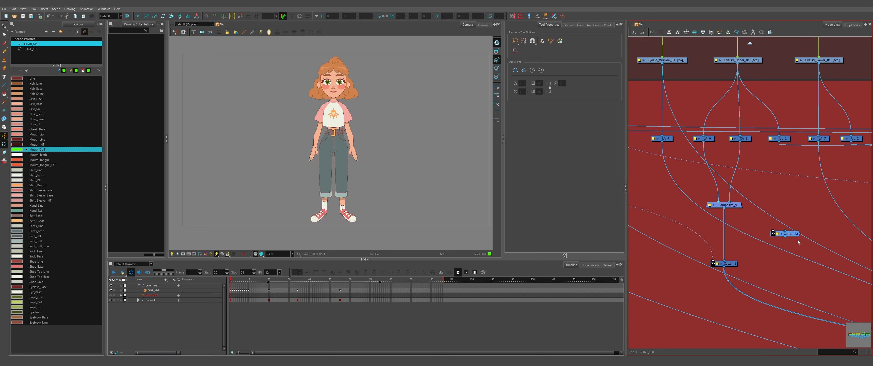
key("ctrl+z")
- Review the node connections across the red backdrop and the orange arm backdrop
scroll(694, 172, "down", 6)
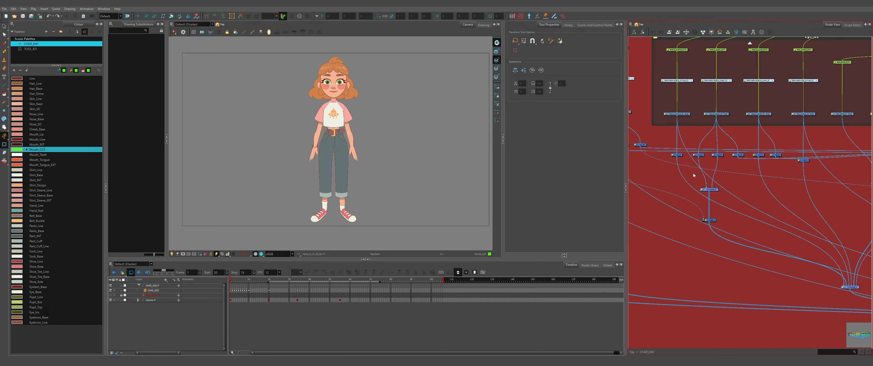
left_click_drag(679, 209, 577, 206)
left_click_drag(763, 221, 594, 212)
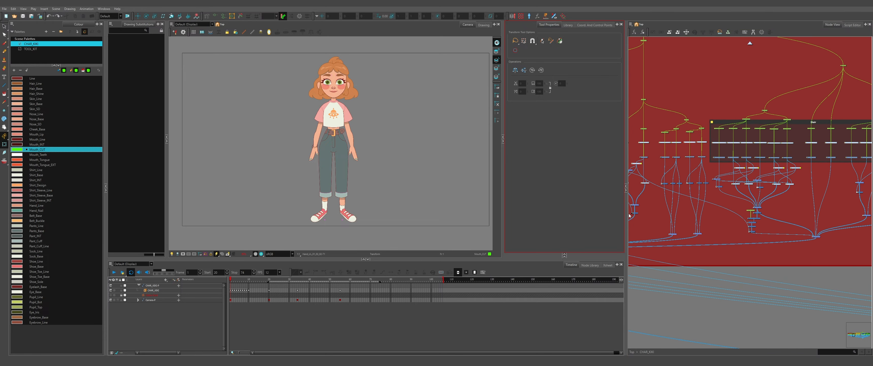
left_click_drag(790, 217, 649, 222)
left_click_drag(822, 216, 654, 221)
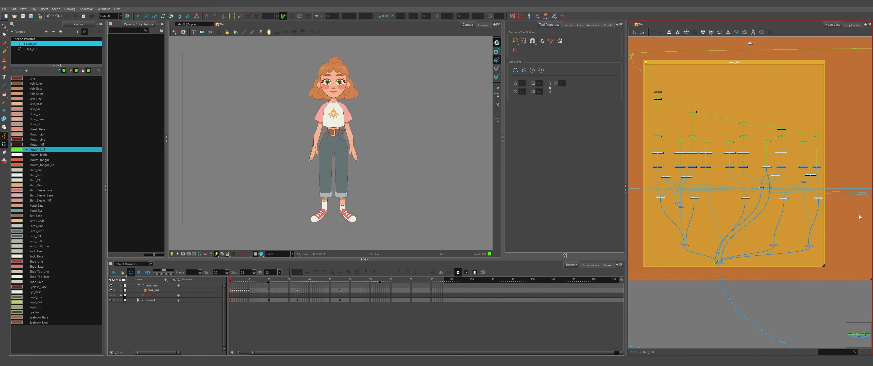
- Examine the node connections from the arm backdrops across the body backdrop to the head backdrop
left_click_drag(861, 216, 629, 209)
left_click_drag(827, 213, 617, 210)
scroll(758, 209, "down", 5)
left_click_drag(780, 210, 851, 221)
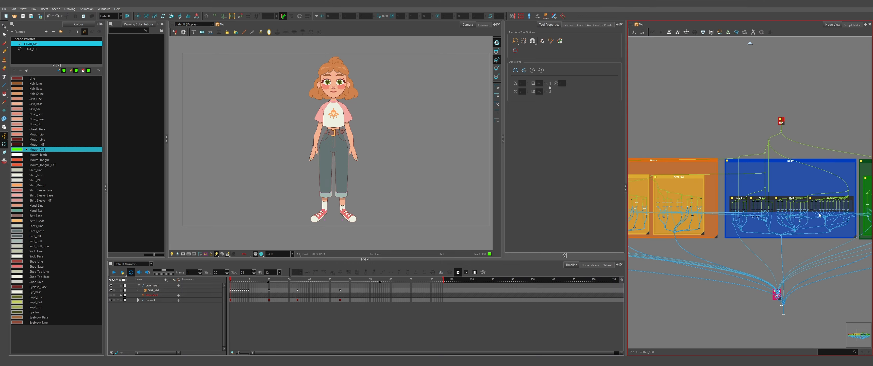
scroll(836, 216, "down", 4)
scroll(637, 220, "up", 4)
scroll(640, 220, "up", 4)
scroll(790, 215, "down", 2)
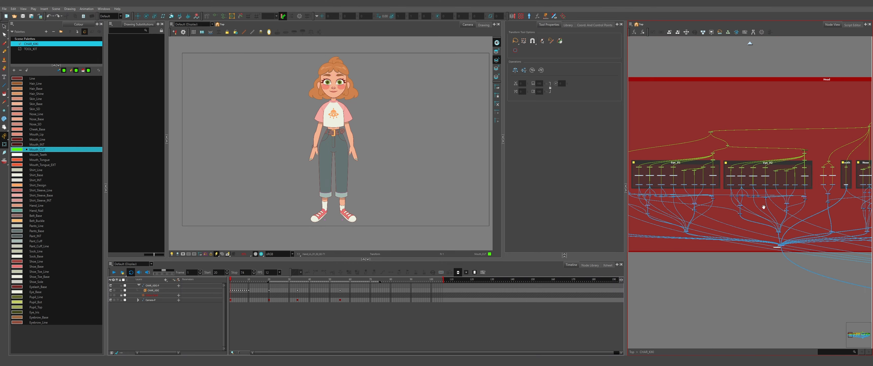
- Open the mouth group in the head backdrop, check its contents, and go back up to the CHAR_KIKI network
left_click_drag(774, 209, 485, 211)
scroll(638, 184, "up", 3)
left_click_drag(641, 186, 797, 191)
scroll(726, 185, "up", 1)
left_click(727, 185)
scroll(727, 185, "up", 2)
left_click_drag(824, 281, 679, 91)
left_click(680, 91)
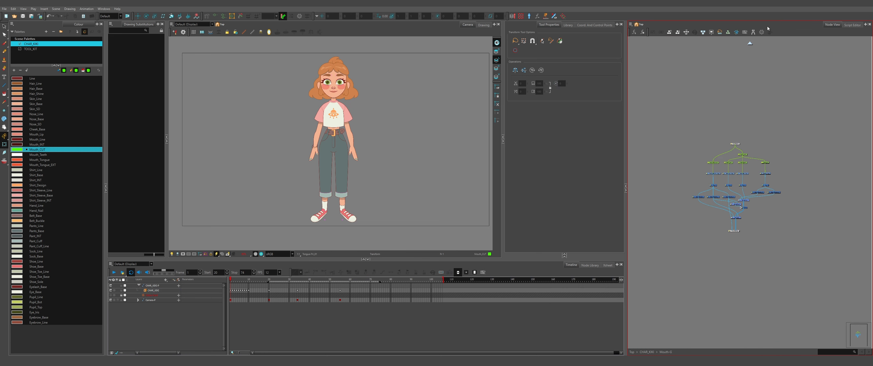
left_click(750, 43)
- Inspect the contents of the Bracelet group in the Arm_01 backdrop and return to the CHAR_KIKI network
scroll(727, 240, "down", 6)
left_click_drag(721, 237, 688, 217)
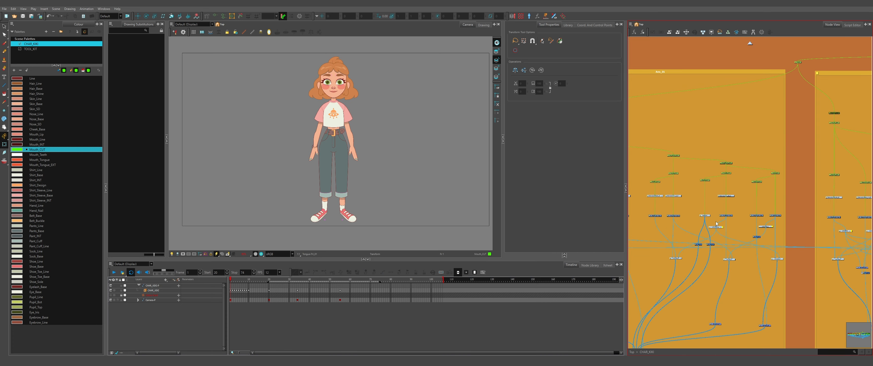
scroll(704, 211, "up", 5)
left_click(702, 209)
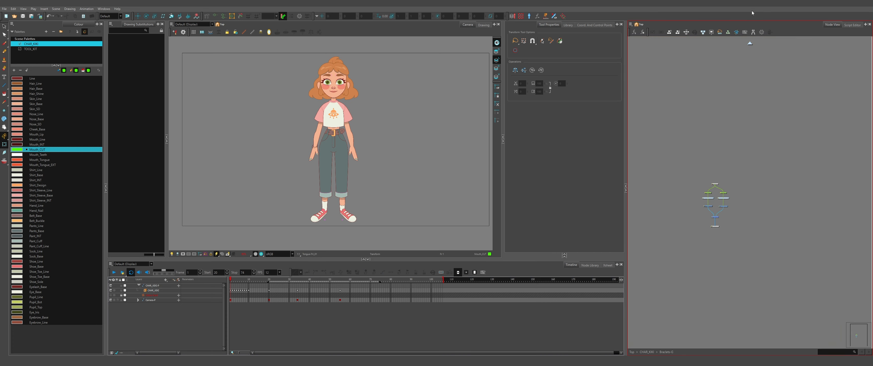
left_click(751, 43)
- Inspect the contents of the Bracelet group in the Arm_02 backdrop and return to the CHAR_KIKI network
scroll(694, 201, "down", 10)
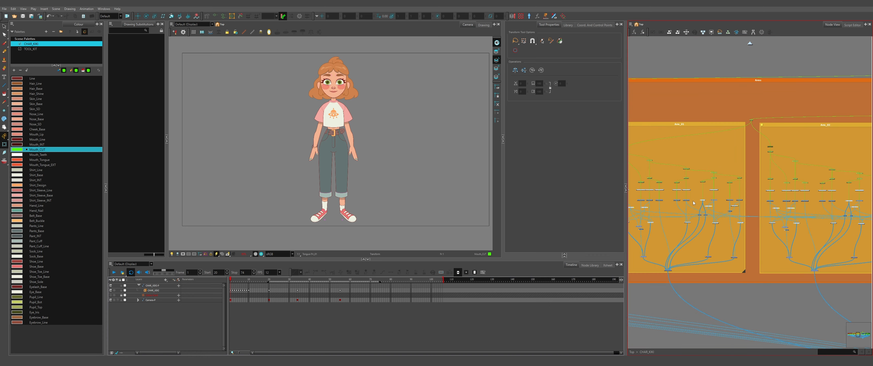
left_click_drag(769, 207, 747, 218)
scroll(722, 216, "up", 4)
scroll(748, 219, "up", 6)
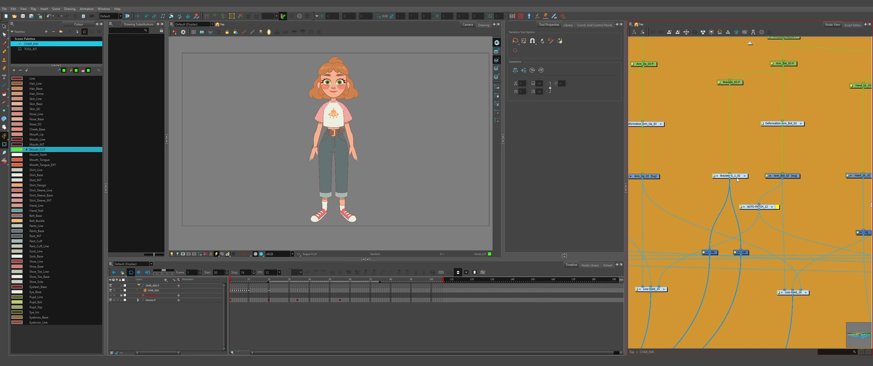
left_click(745, 176)
scroll(736, 180, "down", 2)
scroll(736, 181, "down", 1)
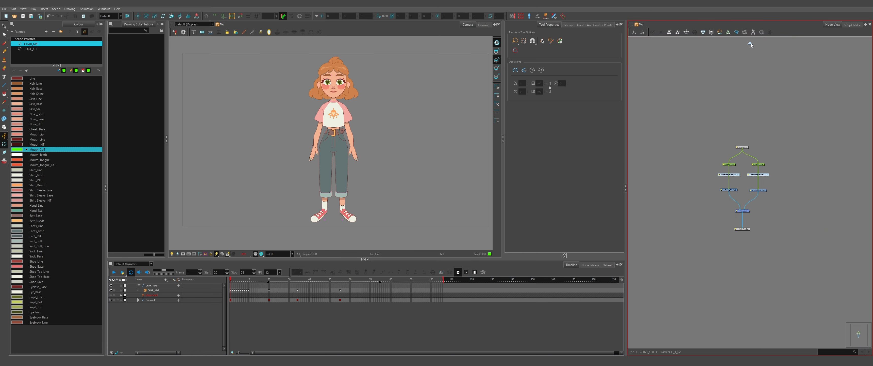
left_click(751, 43)
- Open the Shoe_01 group in the leg backdrop and delete the leftover Tool-Kit backdrop with its nodes
scroll(718, 223, "down", 4)
left_click_drag(735, 224, 543, 224)
left_click_drag(787, 234, 359, 228)
left_click_drag(756, 245, 586, 244)
scroll(739, 216, "up", 3)
left_click(740, 216)
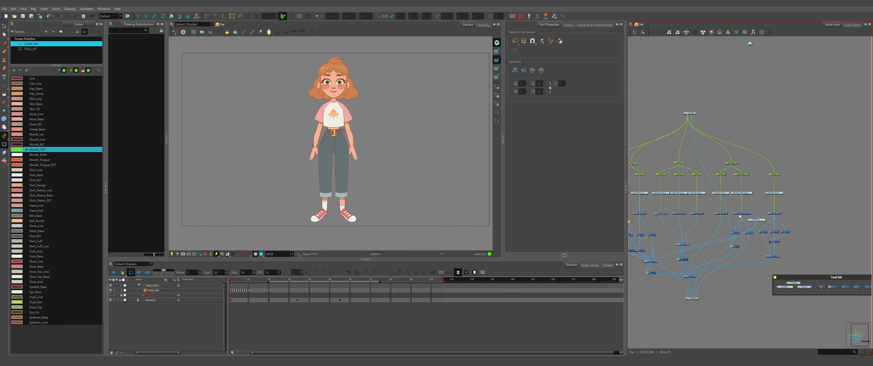
scroll(740, 215, "down", 3)
scroll(802, 244, "up", 6)
left_click(795, 250)
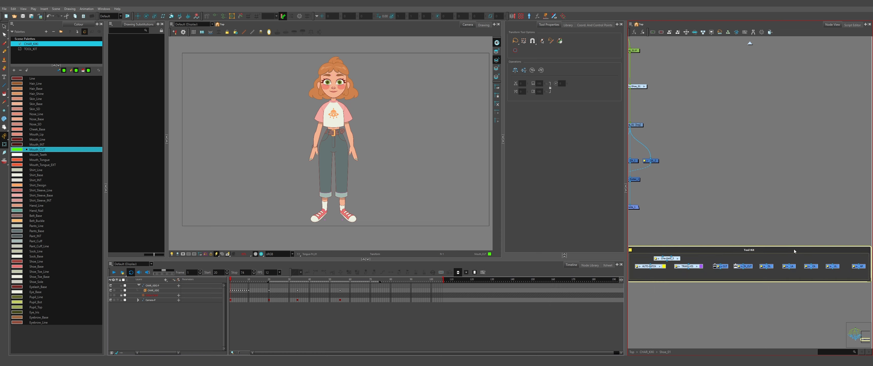
key("Delete")
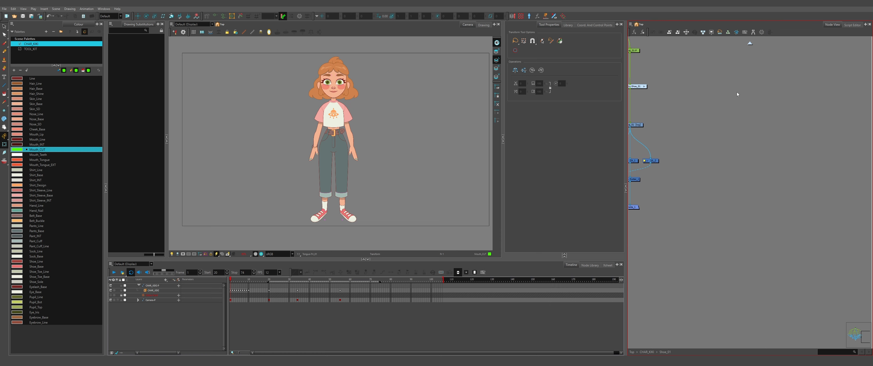
- Open the other leg's Shoe group and delete the Tool-Kit backdrop with its nodes there too
left_click(750, 44)
left_click_drag(834, 177, 719, 172)
scroll(778, 172, "up", 3)
left_click(764, 175)
scroll(763, 176, "down", 6)
left_click_drag(784, 177, 716, 186)
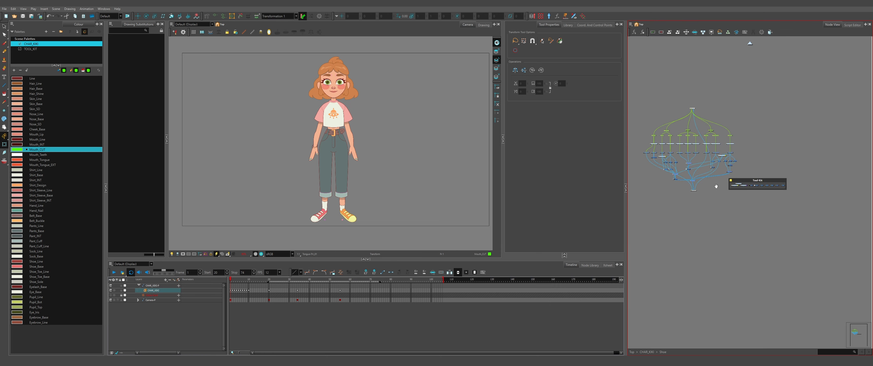
left_click(754, 180)
key("Delete")
- Return to the top level of the node network to view the CHAR_KIKI peg and group
left_click(750, 43)
left_click(751, 43)
scroll(725, 186, "down", 6)
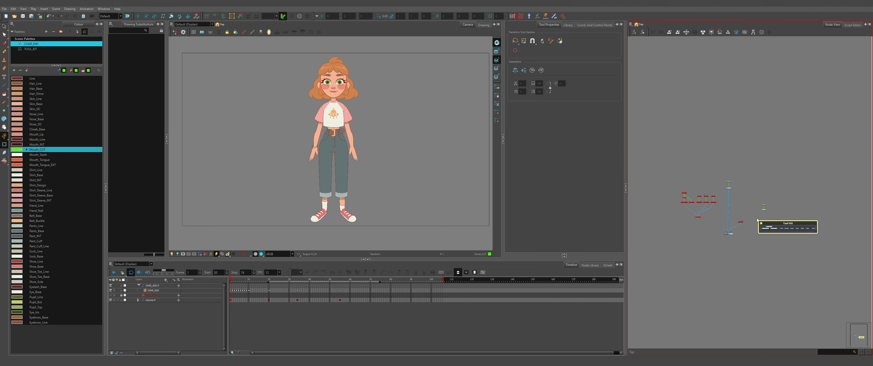
scroll(757, 220, "up", 4)
left_click(138, 288)
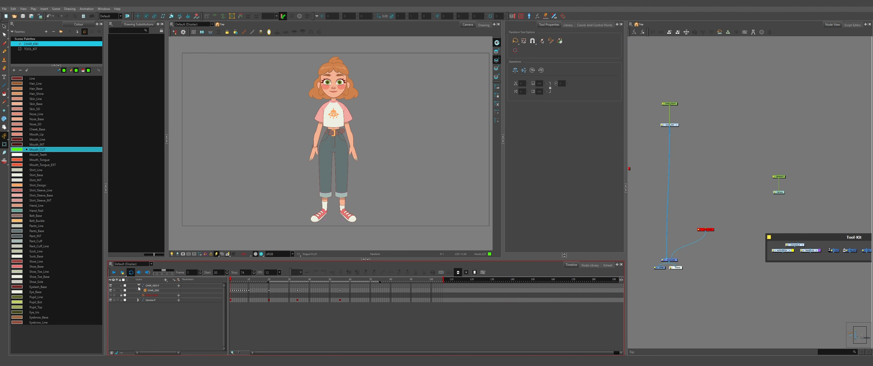
scroll(830, 117, "up", 3)
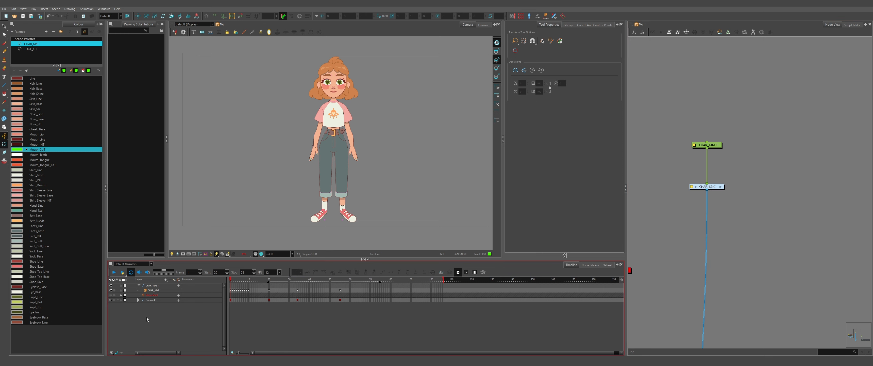
- Expand and collapse the CHAR_KIKI group and its parent peg in the timeline to compare the layers they hold
left_click(145, 291)
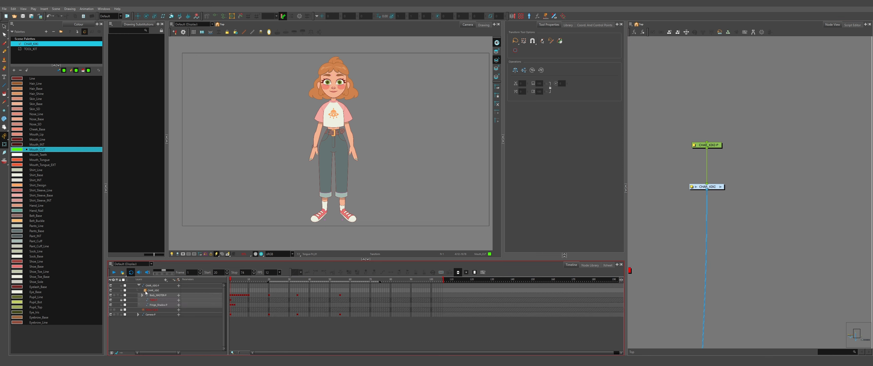
left_click(145, 290)
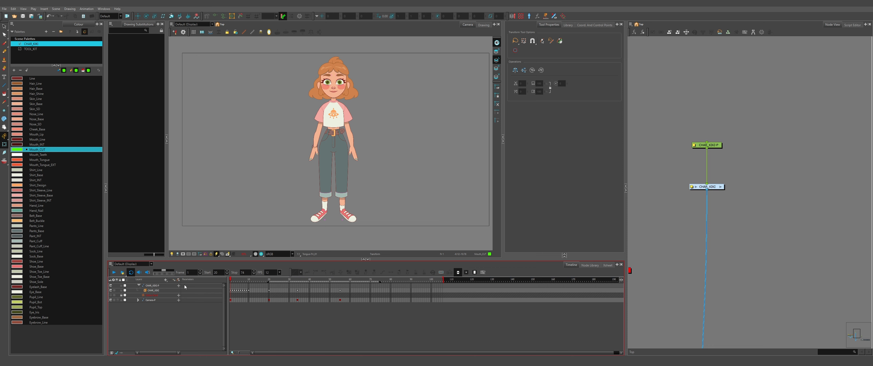
left_click(145, 291)
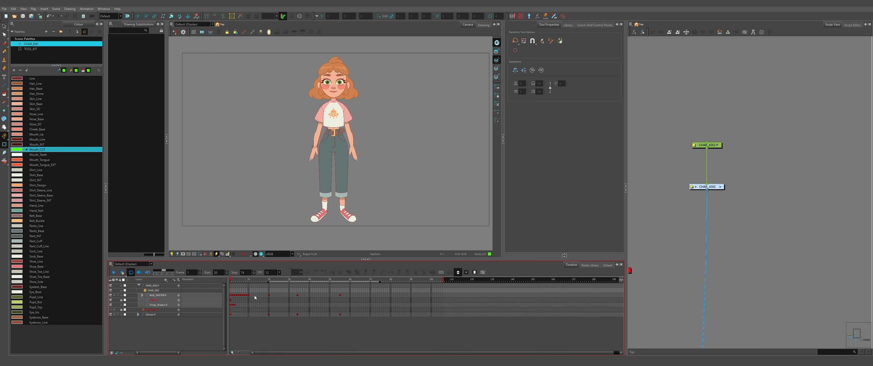
left_click(138, 286)
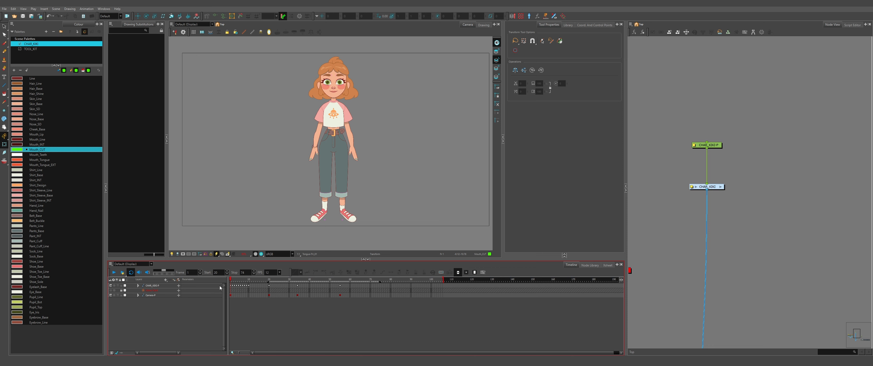
left_click(138, 286)
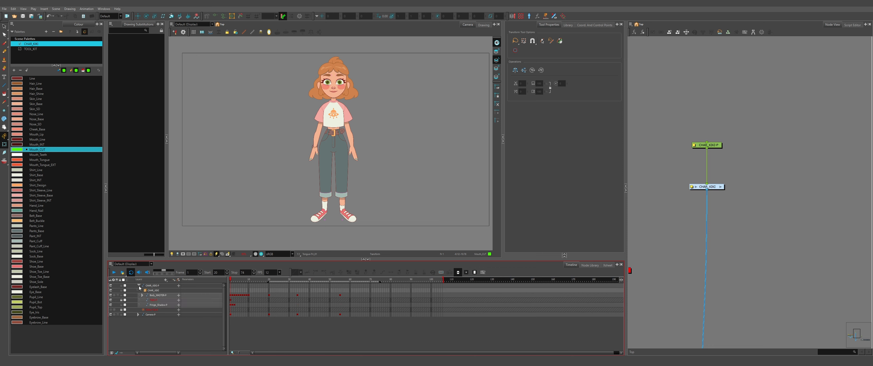
- Try moving and stretching the whole character with the CHAR_KIKI-P peg, and undo the stretch
left_click(717, 146)
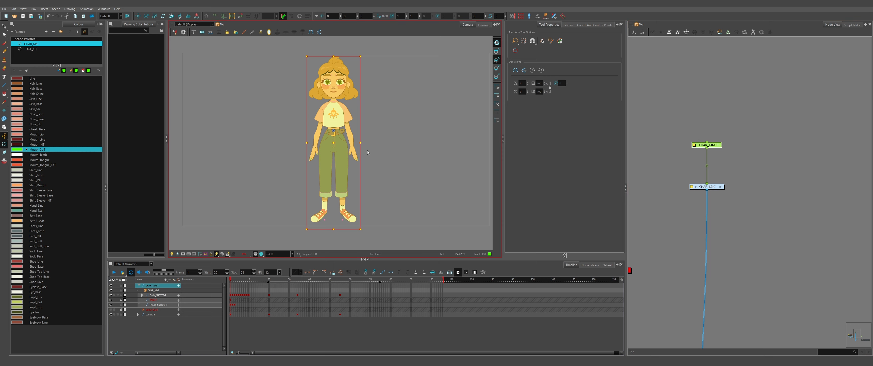
scroll(367, 152, "down", 2)
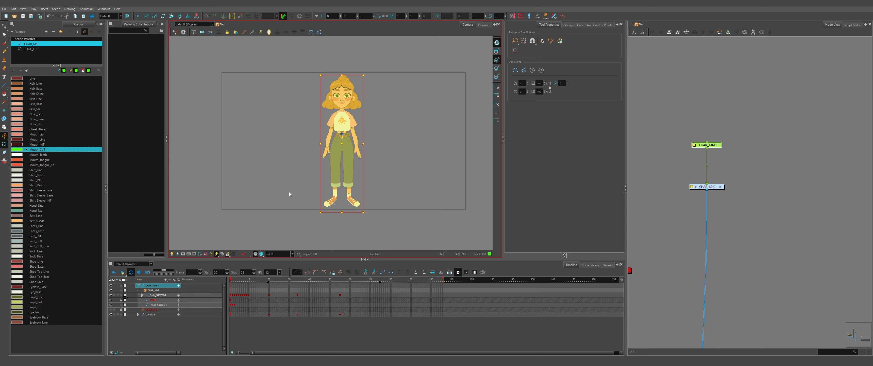
scroll(290, 116, "down", 1)
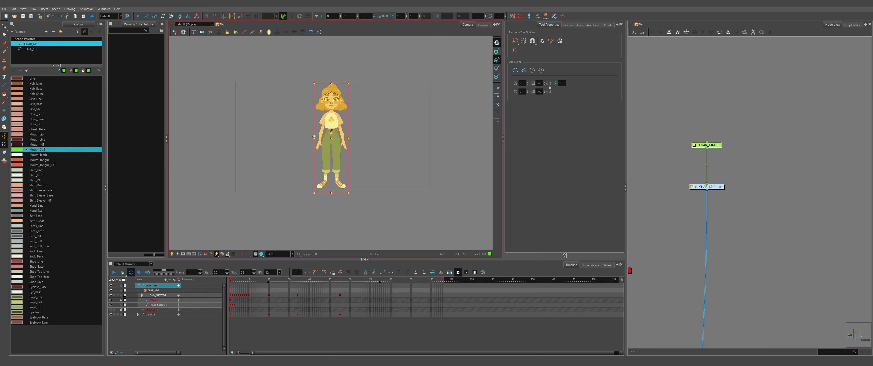
left_click_drag(308, 145, 330, 172)
key("ctrl+z")
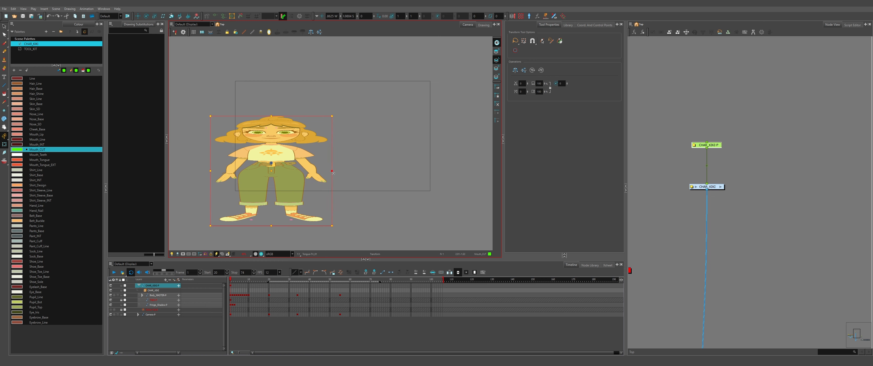
key("ctrl+z")
- Try enlarging the whole character and shifting it down, view the pose on frame 2, and reset the peg's transformation
left_click_drag(289, 225, 338, 294)
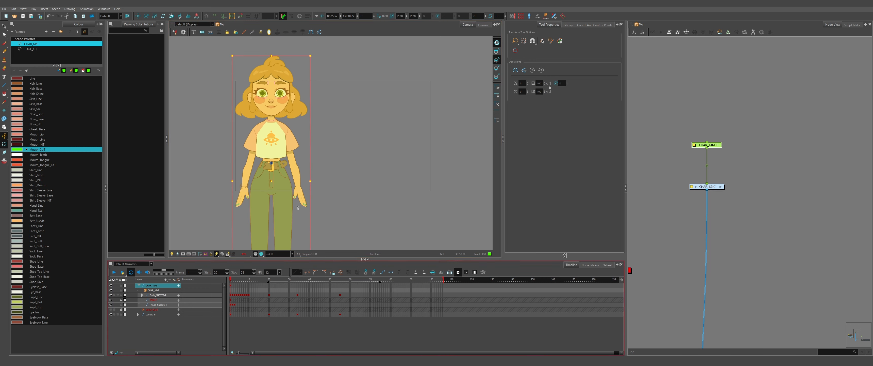
left_click_drag(291, 150, 289, 173)
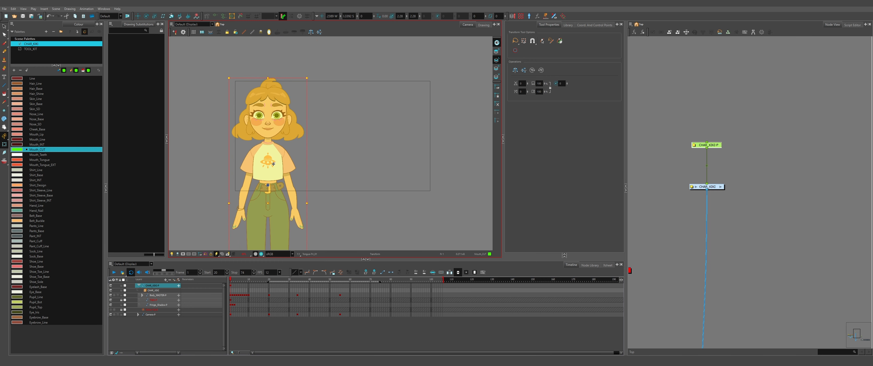
scroll(253, 126, "up", 1)
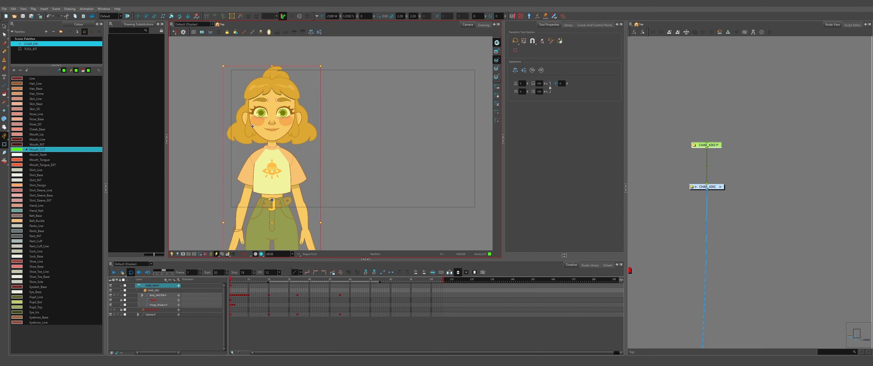
key(".")
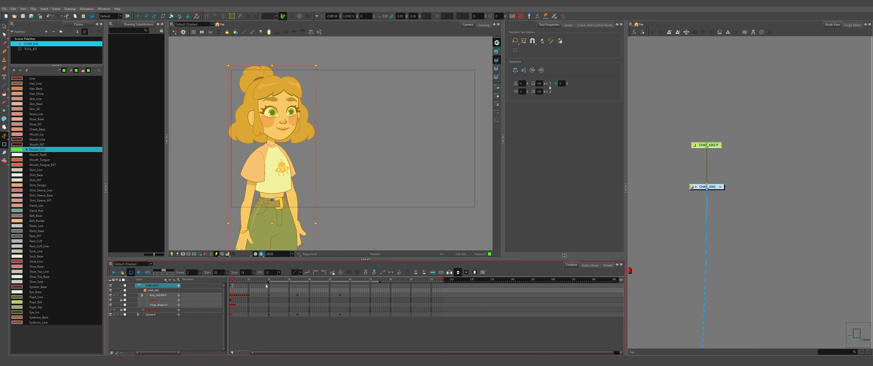
key("r")
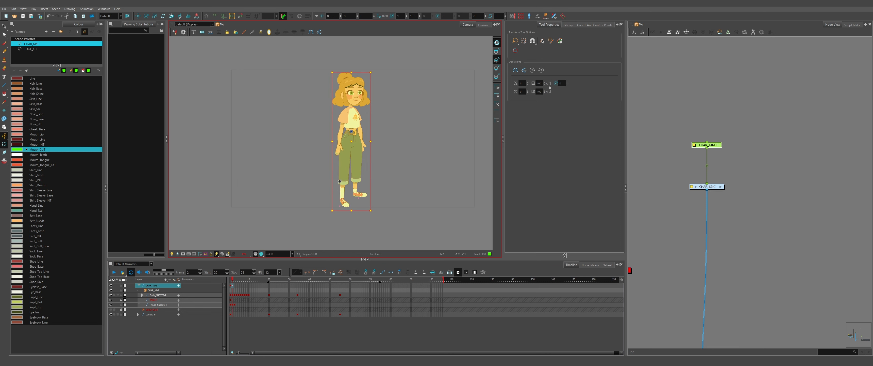
- Enter the CHAR_KIKI group and select the Leg_Upper_02 drawing in the Leg_02 backdrop
scroll(678, 135, "up", 5)
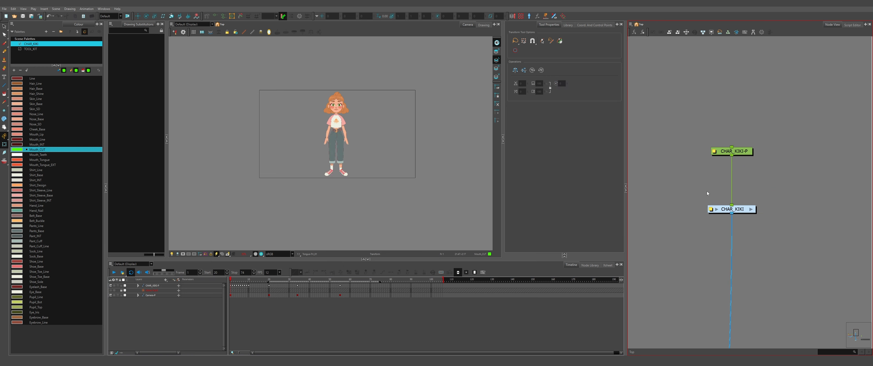
left_click(187, 329)
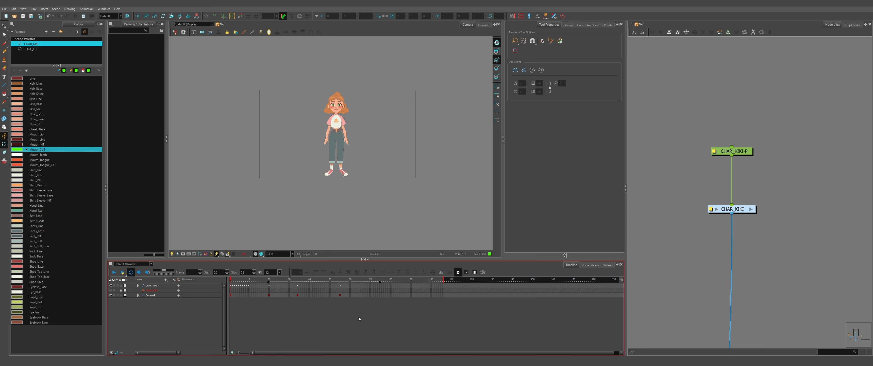
left_click(751, 209)
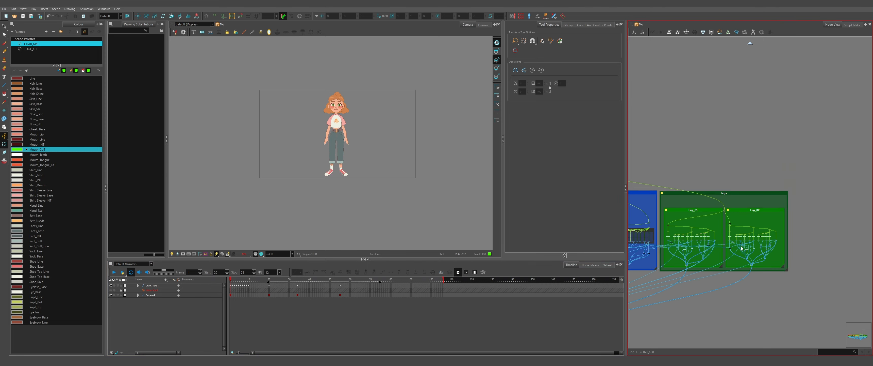
scroll(726, 241, "up", 3)
scroll(752, 233, "down", 2)
scroll(740, 238, "up", 12)
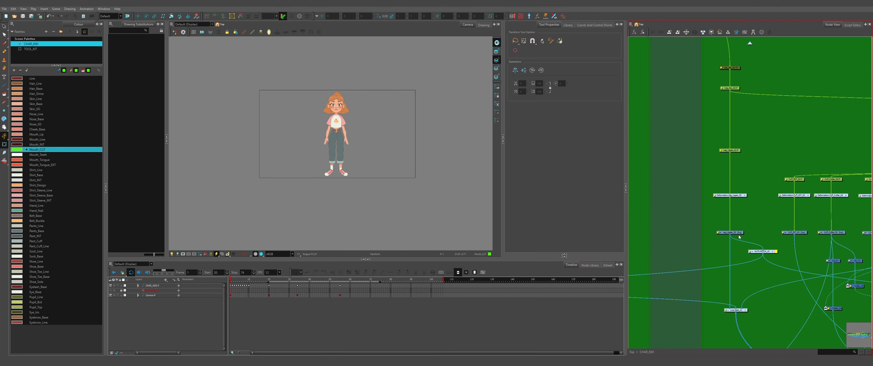
scroll(740, 236, "up", 3)
left_click(740, 232)
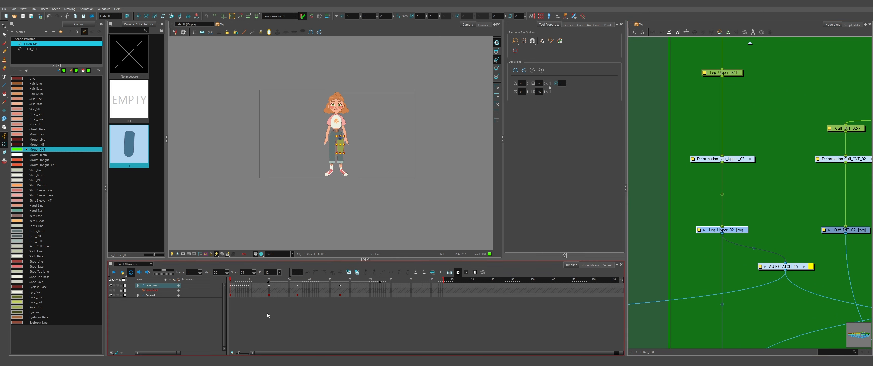
- Locate the Leg_Upper_02 layer in the timeline and select its first frame
key("o")
left_click(236, 329)
left_click(231, 329)
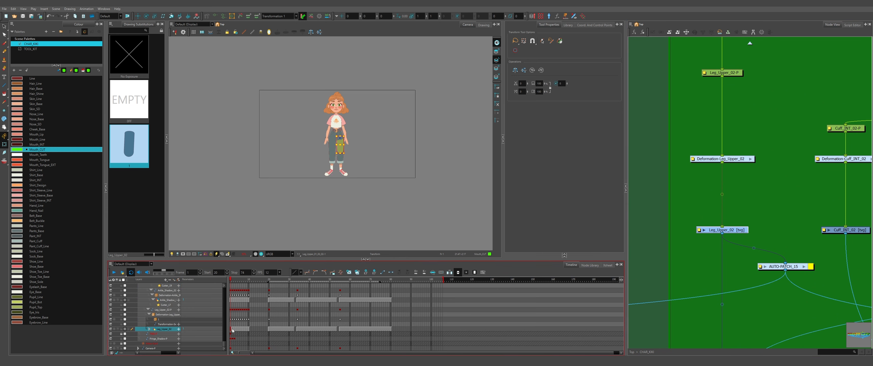
- Step through the turnaround poses in the opening frames along the Leg_Upper_02 layer
left_click(232, 329)
left_click(234, 329)
left_click(237, 329)
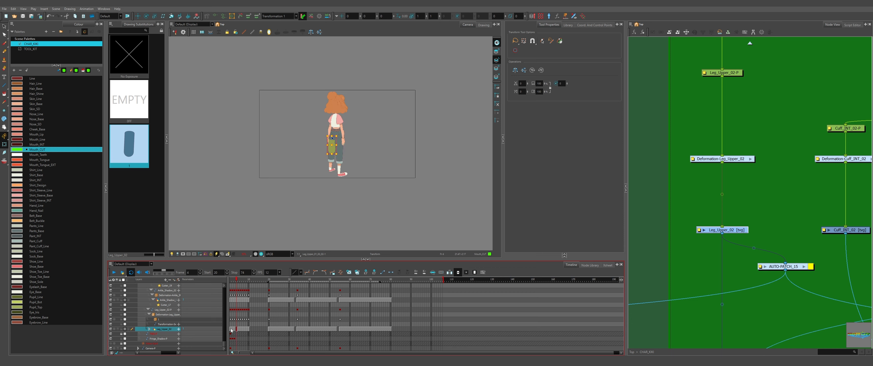
left_click(233, 329)
left_click(235, 329)
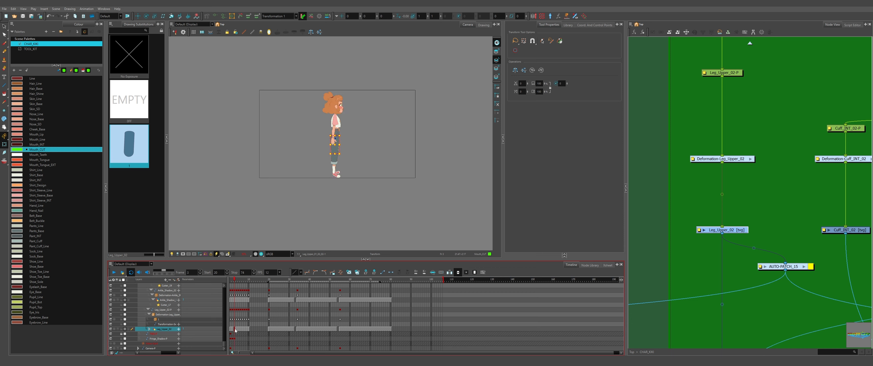
left_click(237, 329)
left_click(239, 329)
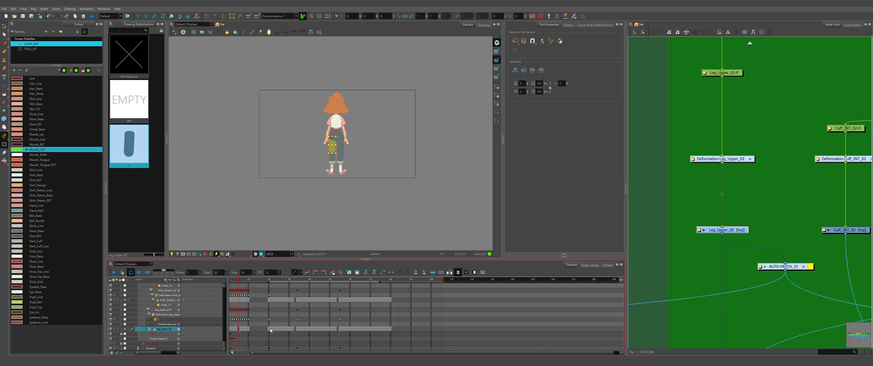
- Compare the frame ranges after the turnaround on the Leg_Upper_02 layer with the character's first poses
left_click(269, 330)
left_click(293, 329)
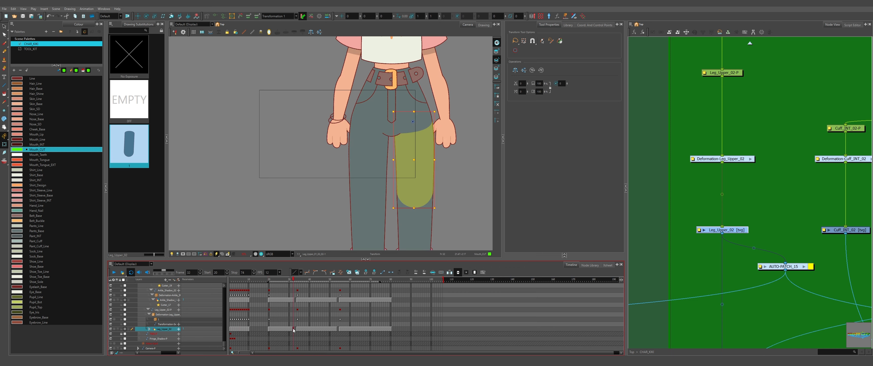
left_click(270, 329)
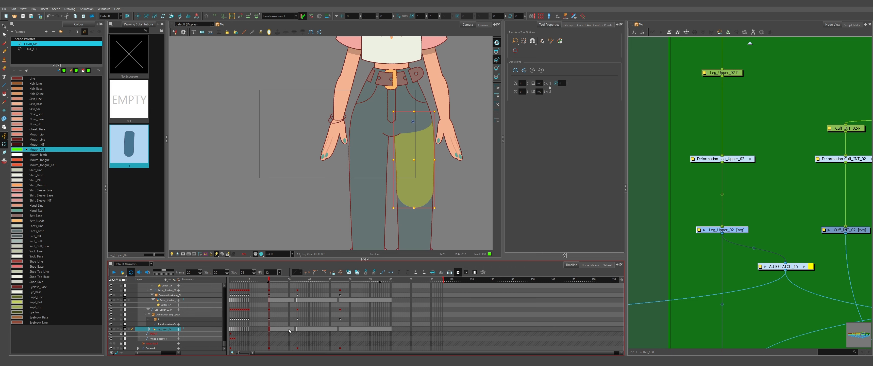
left_click(232, 328)
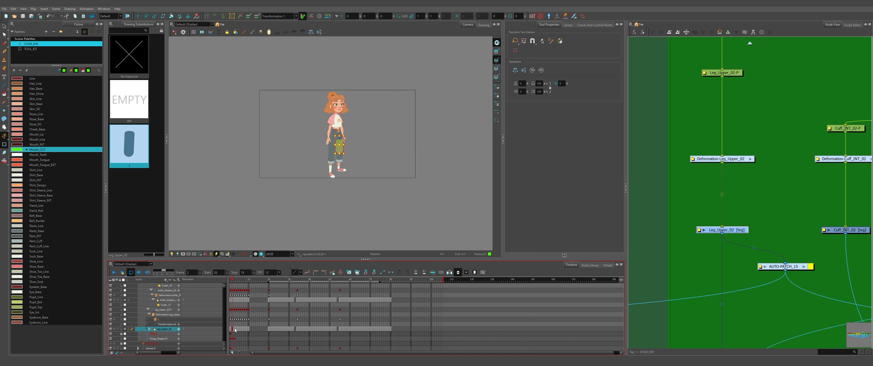
left_click(235, 329)
key("comma")
key("comma")
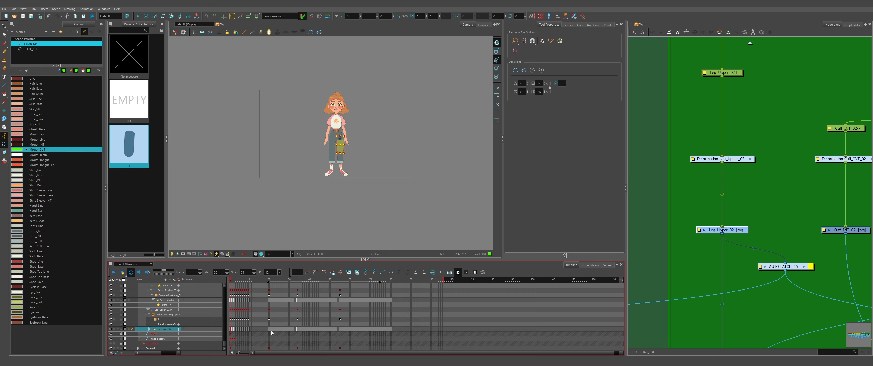
left_click(273, 329)
- Collapse the CHAR_KIKI-P hierarchy in the timeline and clear the node selection
left_click_drag(225, 343, 207, 284)
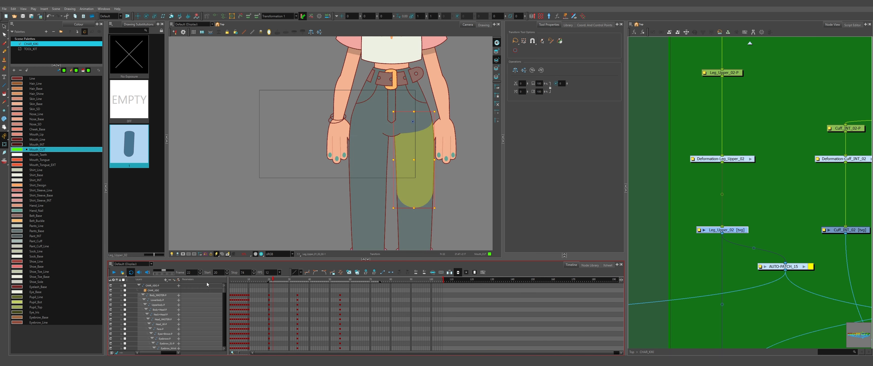
left_click(138, 285)
left_click(696, 200)
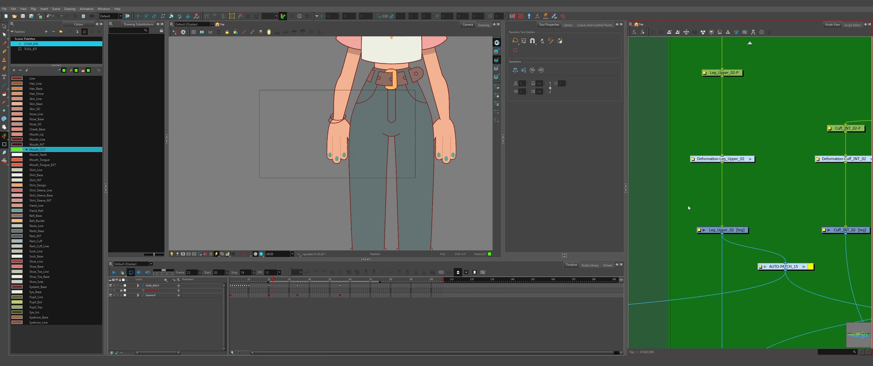
- Select the rows of drawing nodes across the character's backdrops, from the Head backdrop through to the Legs backdrop
scroll(689, 206, "down", 15)
scroll(678, 213, "up", 10)
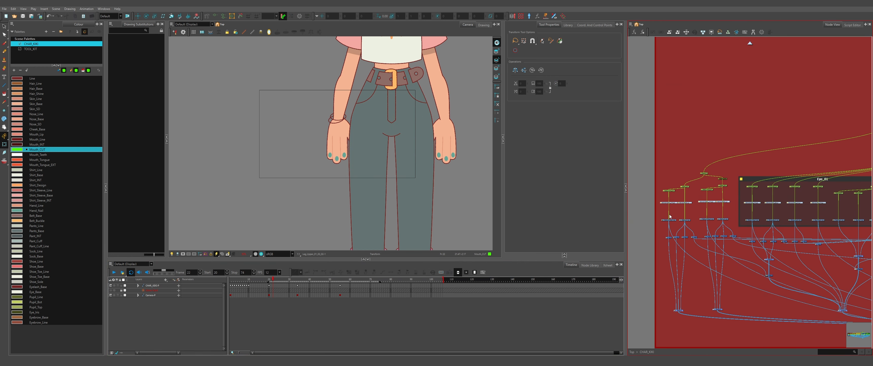
scroll(660, 216, "down", 3)
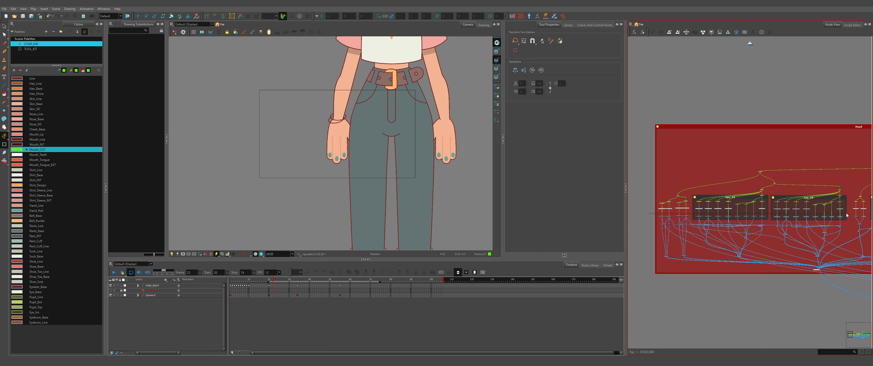
left_click_drag(871, 218, 868, 221)
mouse_move(864, 220)
left_mouse_down()
mouse_move(643, 221)
mouse_move(713, 216)
left_mouse_up()
mouse_move(851, 212)
left_mouse_down()
mouse_move(605, 210)
mouse_move(732, 207)
left_mouse_up()
left_click_drag(741, 205, 796, 207)
left_click_drag(810, 205, 841, 208)
left_click_drag(841, 208, 701, 208)
left_click_drag(728, 208, 763, 213)
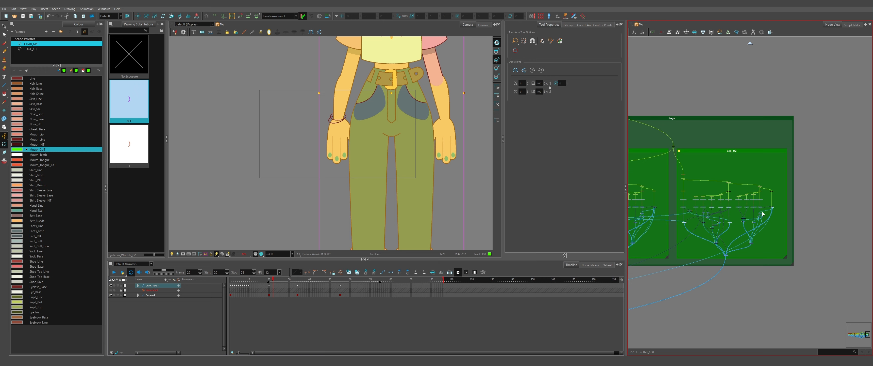
- Add the missing sleeve and trouser pocket drawings in the Arms and Pelvis backdrops to the node selection
scroll(351, 164, "down", 6)
scroll(355, 153, "up", 3)
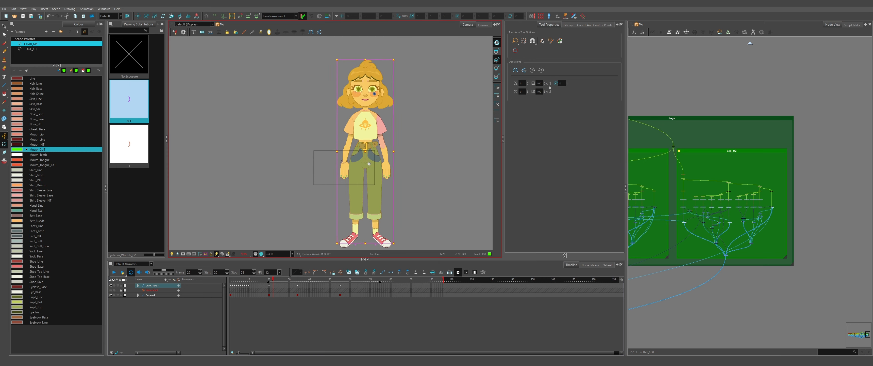
left_click_drag(706, 207, 847, 207)
left_click_drag(644, 208, 858, 210)
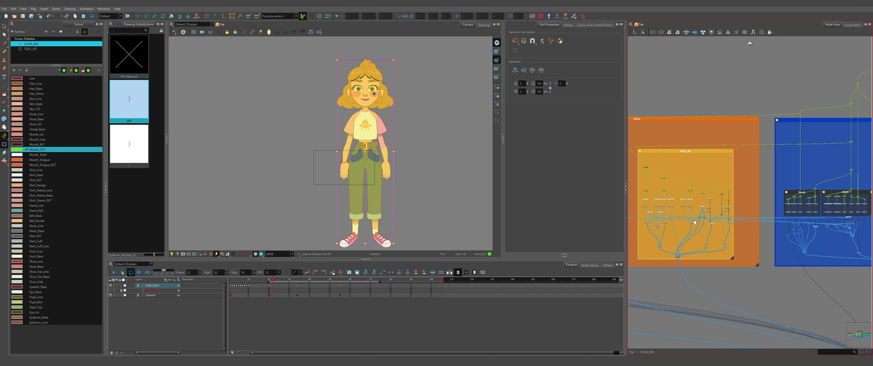
scroll(841, 219, "up", 2)
left_click_drag(695, 215, 792, 226)
scroll(840, 219, "up", 4)
scroll(746, 214, "down", 2)
left_click_drag(673, 177, 678, 200)
scroll(736, 200, "down", 5)
left_click_drag(834, 201, 767, 202)
scroll(767, 202, "up", 5)
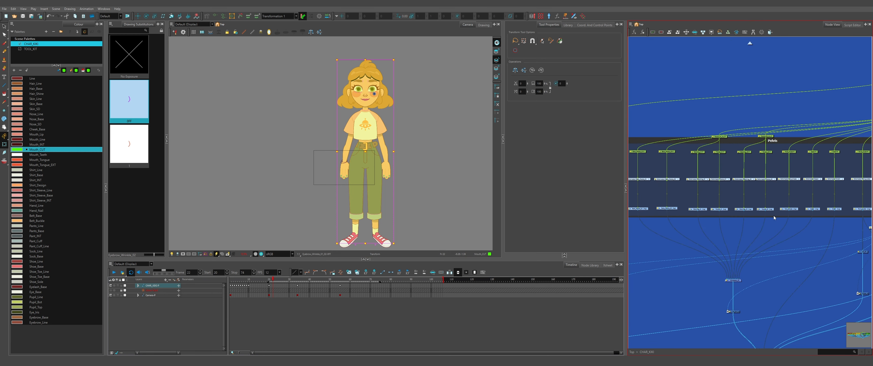
scroll(774, 216, "down", 3)
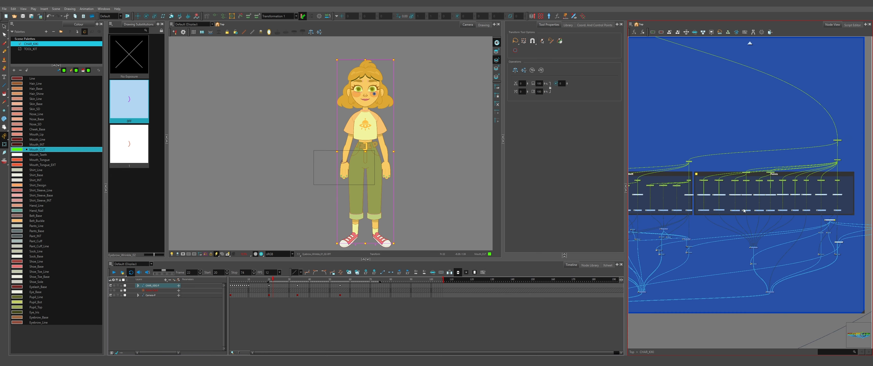
- Apply the Timeline Tag to the selected drawing nodes and deselect them
right_click(650, 135)
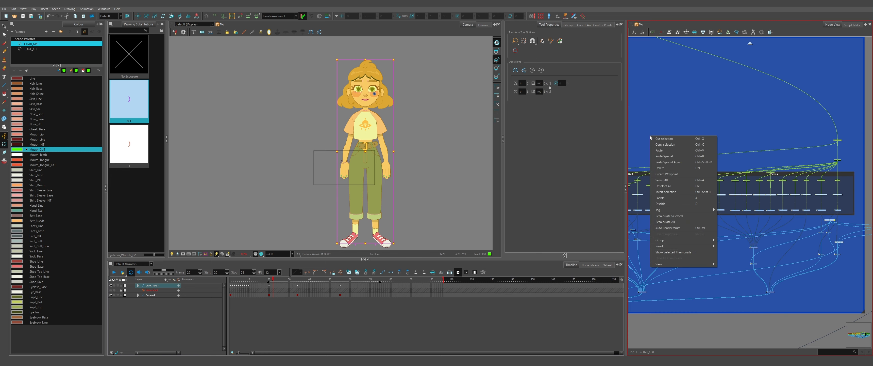
mouse_move(698, 210)
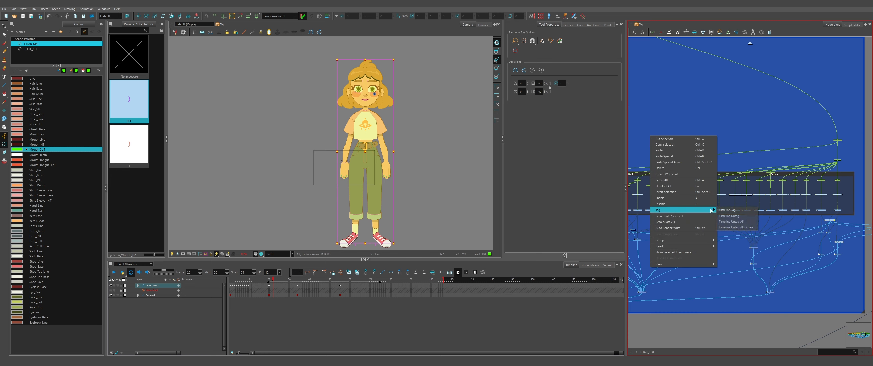
left_click(734, 211)
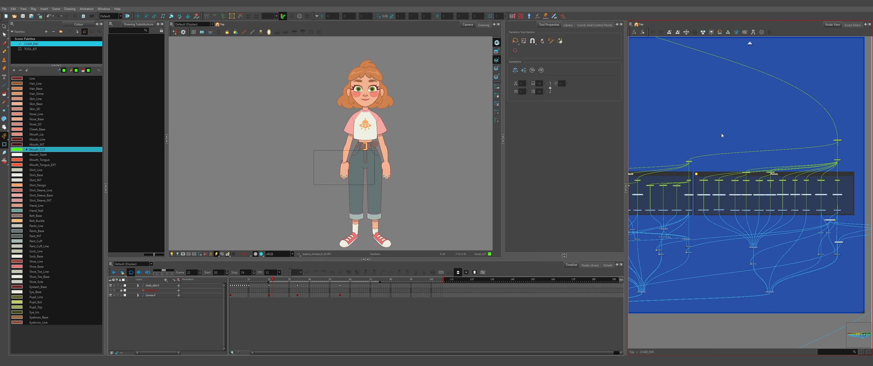
left_click(167, 324)
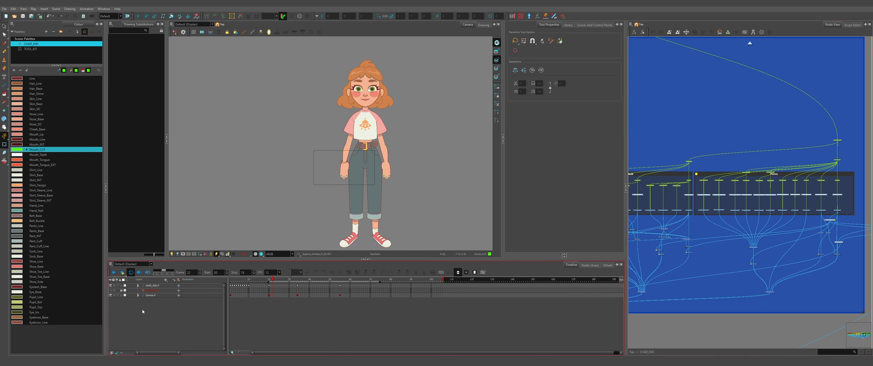
- Switch the timeline's layer display to View Tagged Layers
left_click(112, 352)
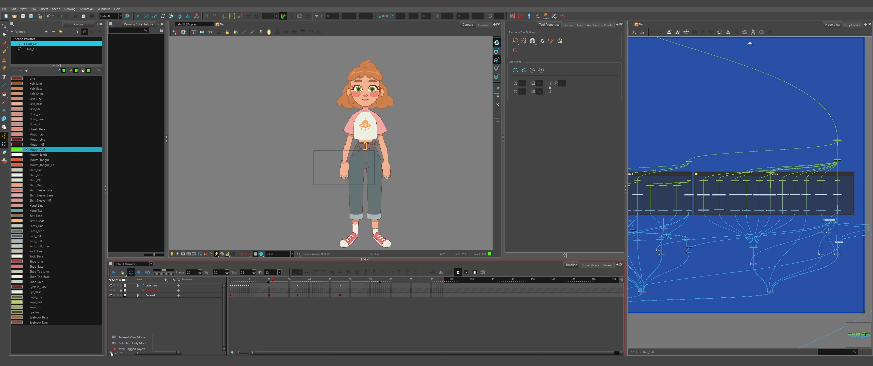
left_click(132, 336)
left_click(112, 352)
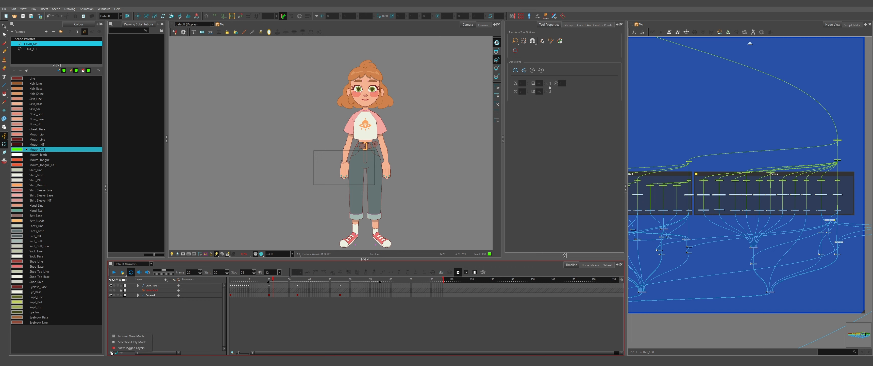
left_click(131, 348)
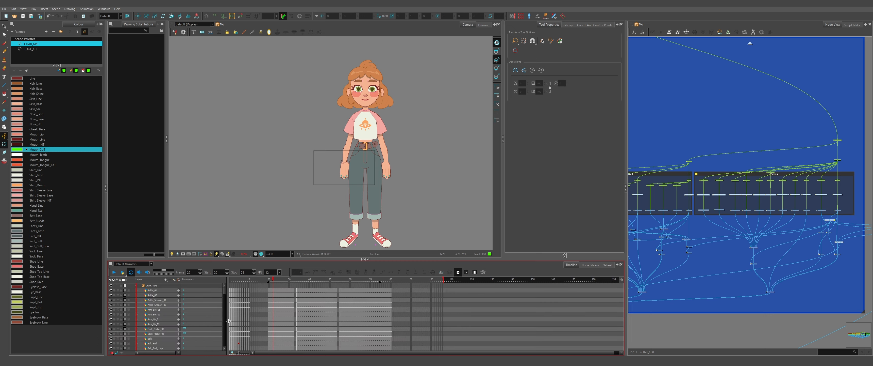
- Look through the tagged drawing layers and inspect the Belt_End drawing at its keyframe on frame 5
scroll(250, 306, "down", 5)
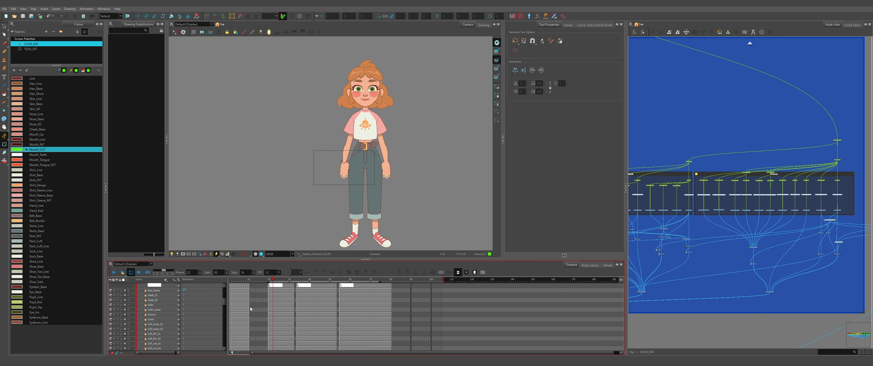
scroll(251, 306, "up", 3)
scroll(186, 313, "up", 3)
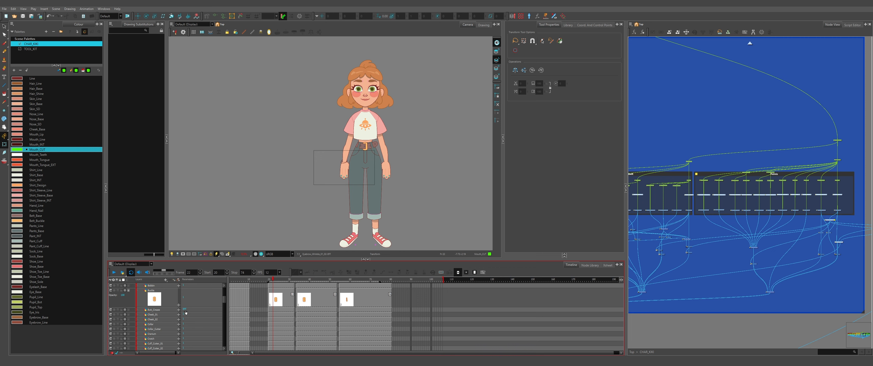
scroll(195, 309, "up", 2)
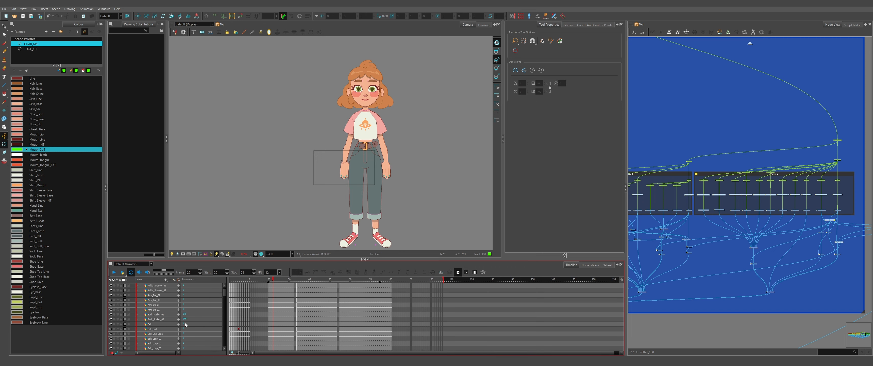
scroll(184, 319, "down", 1)
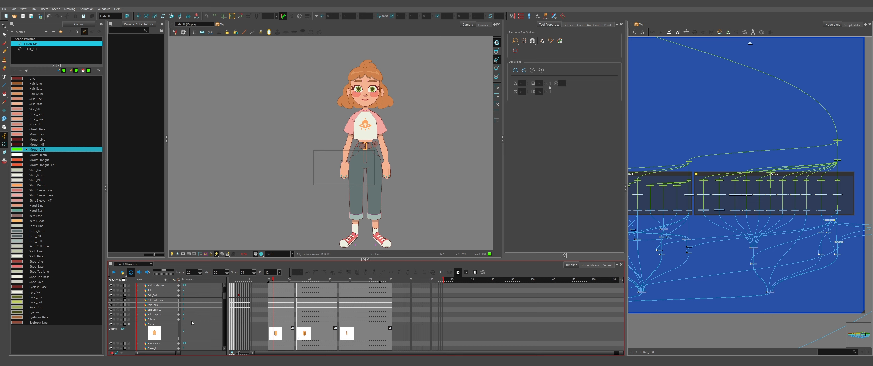
left_click(239, 316)
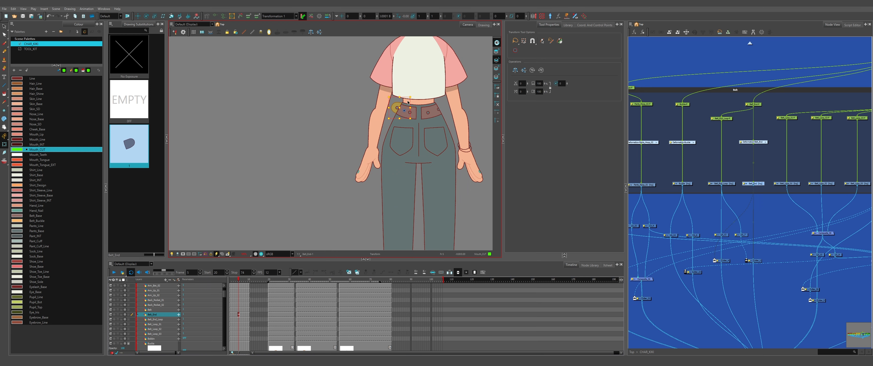
scroll(409, 102, "up", 5)
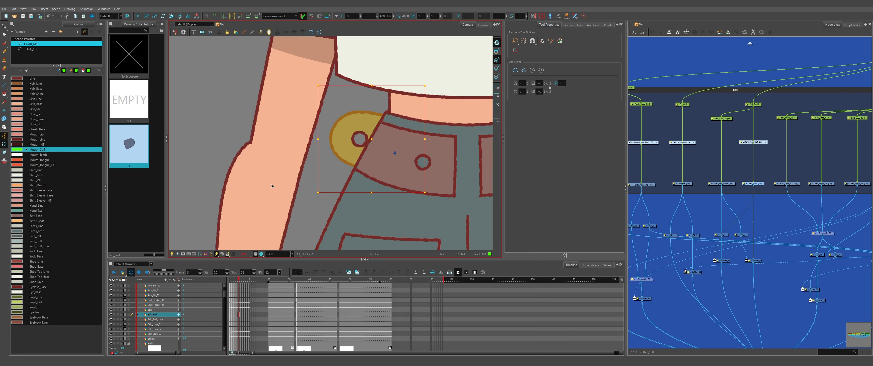
- Delete the keyed Belt_End cell on frame 5 and restore its drawing substitution 1
key("alt+Down")
key("alt+Up")
key("Delete")
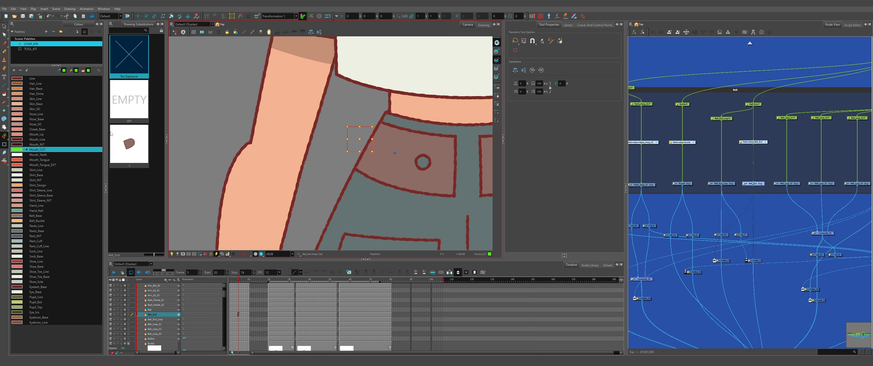
left_click(127, 151)
left_click(754, 104)
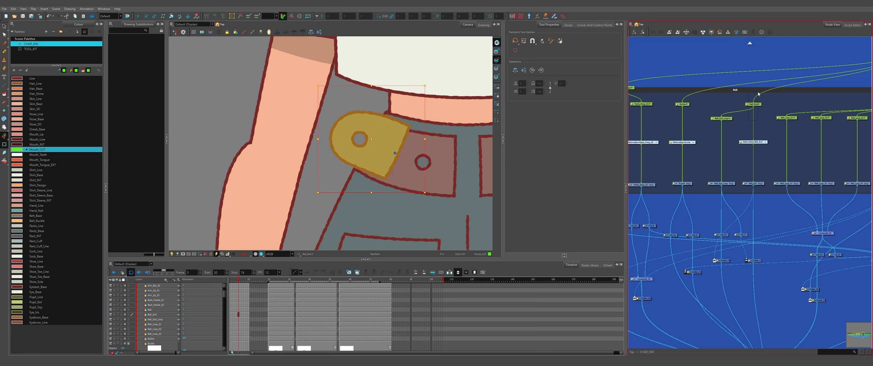
left_click(366, 16)
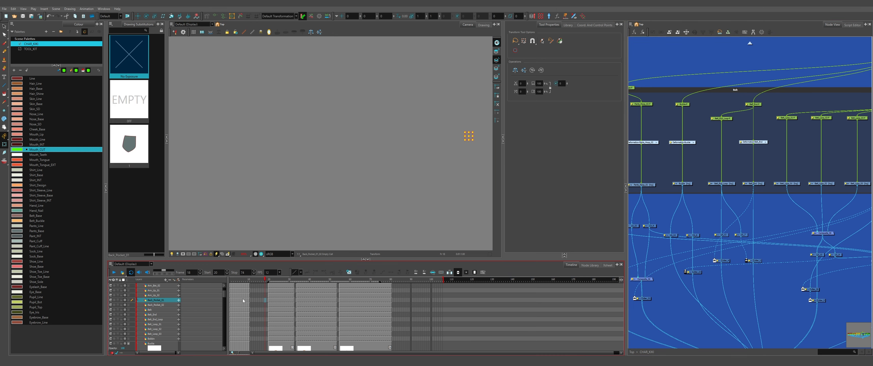
- Look through the tagged layers down to the hands and check the Hand_01 drawing on frames 7, 10 and 11
scroll(240, 300, "down", 8)
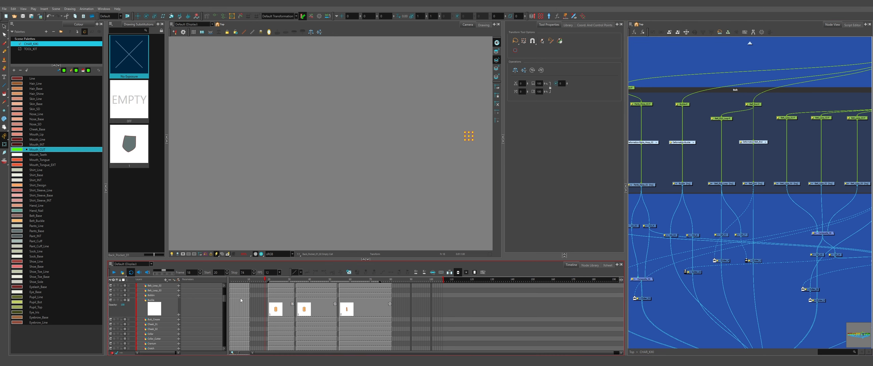
scroll(240, 299, "down", 6)
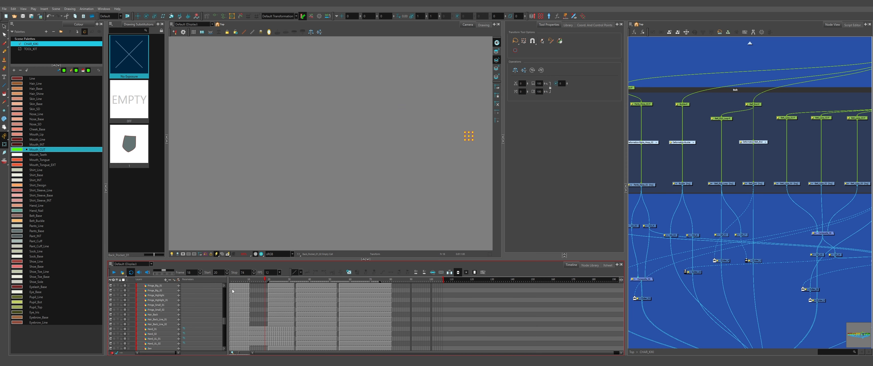
scroll(244, 300, "down", 3)
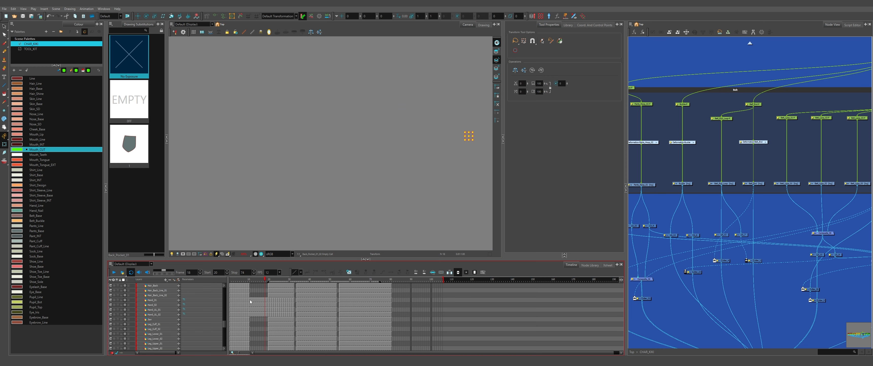
left_click(160, 300)
left_click(242, 300)
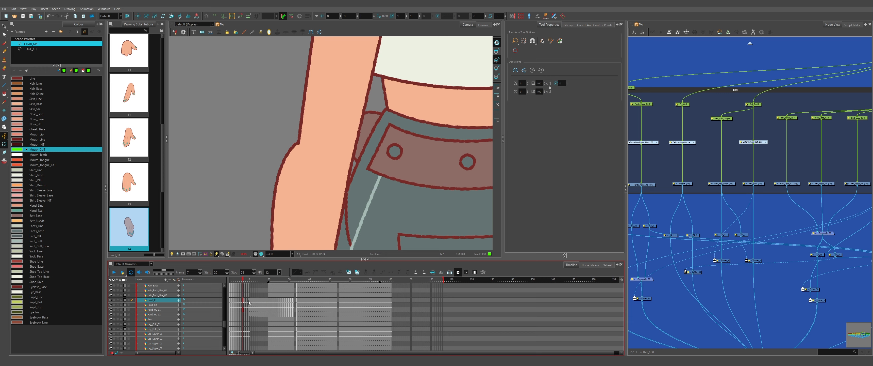
left_click(246, 302)
left_click(249, 302)
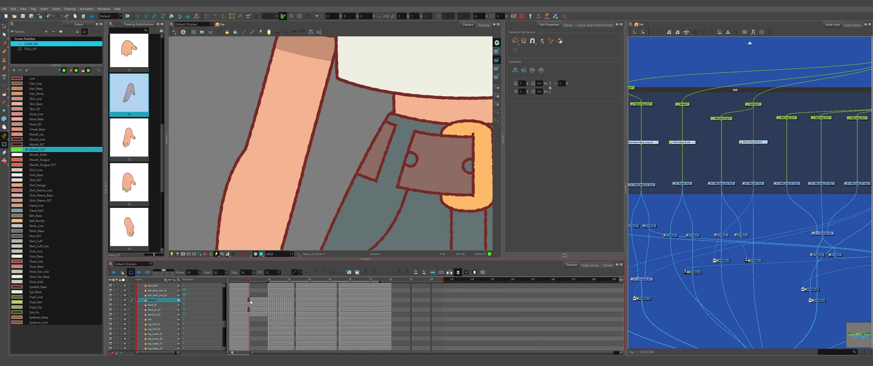
left_click(251, 301)
scroll(302, 147, "down", 6)
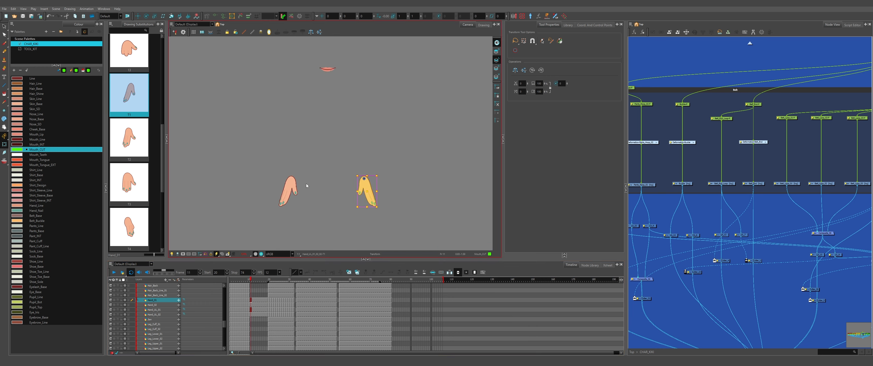
scroll(311, 191, "up", 2)
scroll(318, 207, "down", 2)
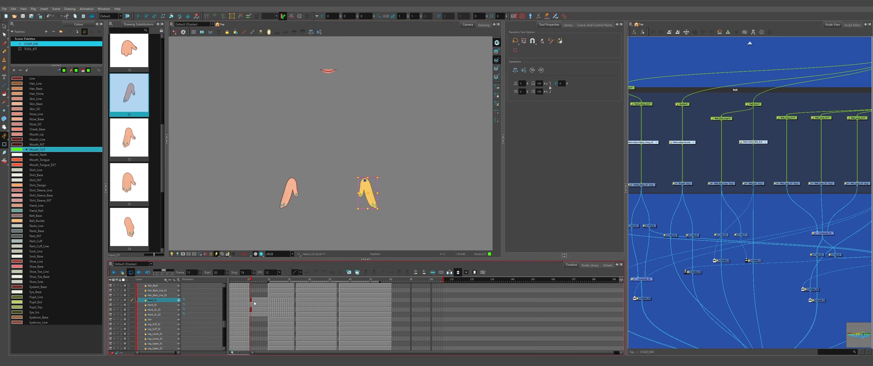
- Set the Hand_01 drawing substitution to No Exposure on frame 11
key("bracketleft")
key("bracketleft")
key("bracketleft")
key("bracketleft")
key("bracketleft")
key("bracketleft")
key("bracketleft")
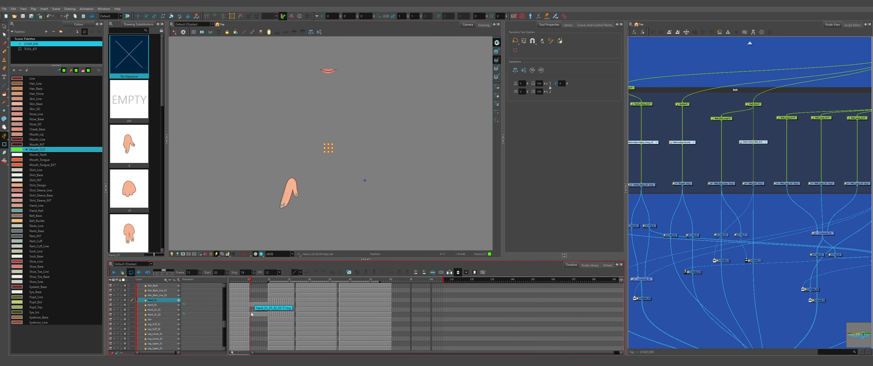
- Set the Hand_02 drawing substitution to No Exposure on frame 11
left_click(251, 305)
key("bracketleft")
key("bracketleft")
key("bracketleft")
key("bracketleft")
key("bracketleft")
key("bracketleft")
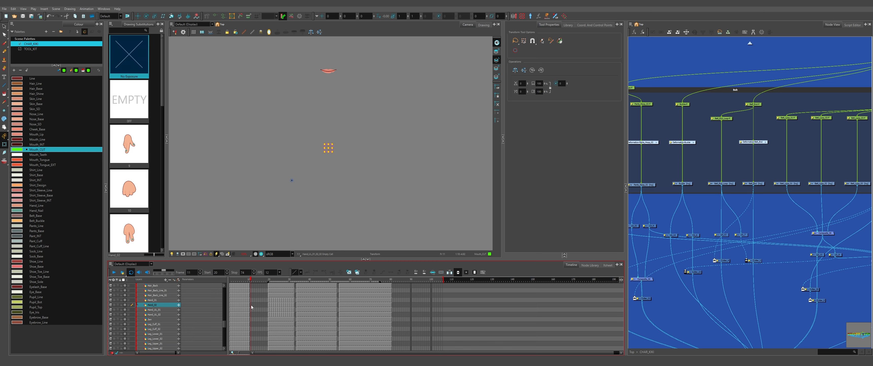
- Check Pants_Hoop_01 and Pants_Hoop_02 on frame 1, switching the first hoop's exposure off and back to drawing 1
left_click_drag(224, 324, 224, 332)
left_click(231, 303)
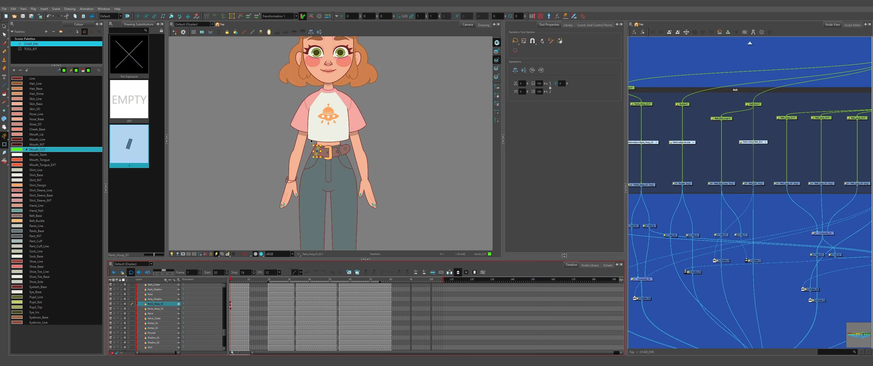
key("2")
key("2")
key("bracketleft")
key("bracketleft")
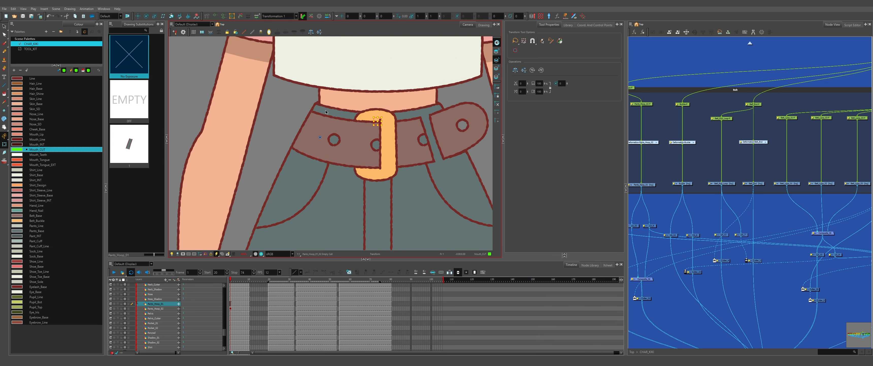
key("2")
key("bracketright")
key("bracketright")
left_click(230, 308)
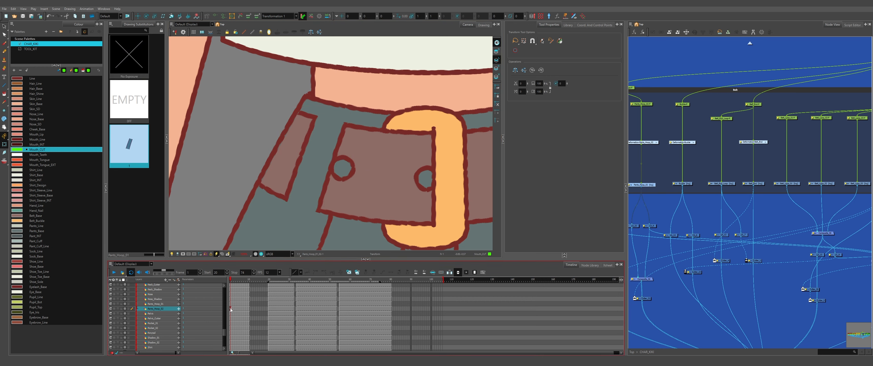
left_click(142, 163)
key("1")
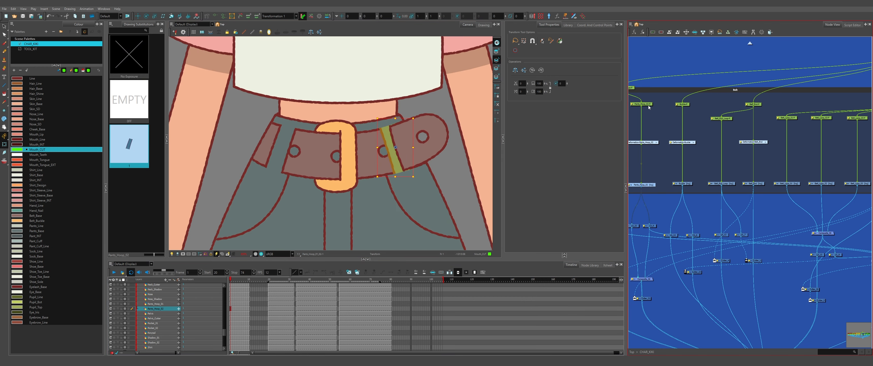
left_click(648, 106)
- Expose drawing 1 of Sideburn_01 on frame 2 and compare the character with frame 1
scroll(230, 319, "down", 4)
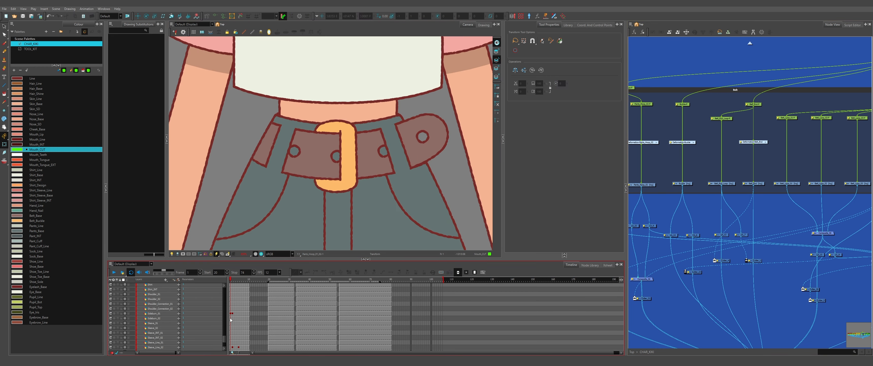
left_click(231, 314)
key("1")
key("1")
key("1")
key("2")
key("2")
key("2")
left_click(232, 313)
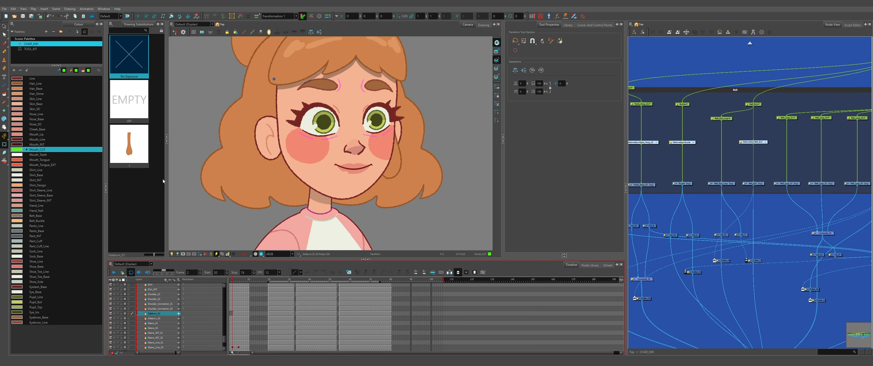
left_click(129, 146)
key("comma")
left_click(432, 135)
key("period")
key("comma")
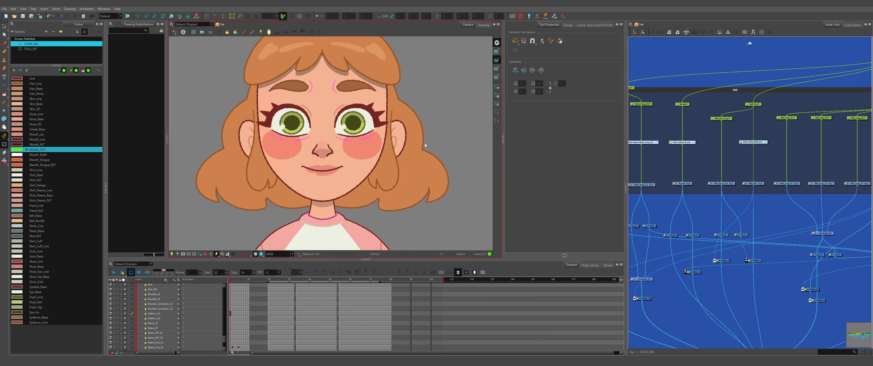
- Check Sleeve_Line_02 on frame 2 and set its drawing substitution to 1 on frame 5
scroll(234, 318, "down", 2)
left_click(232, 318)
left_click(239, 318)
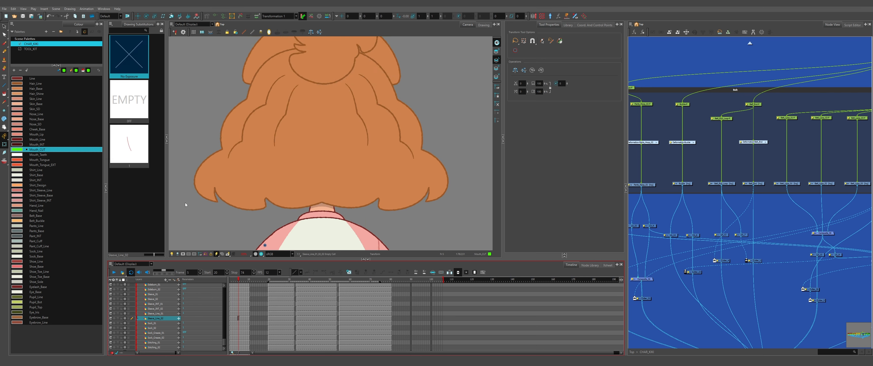
left_click(129, 146)
scroll(471, 176, "down", 2)
left_click(471, 176)
scroll(272, 316, "down", 1)
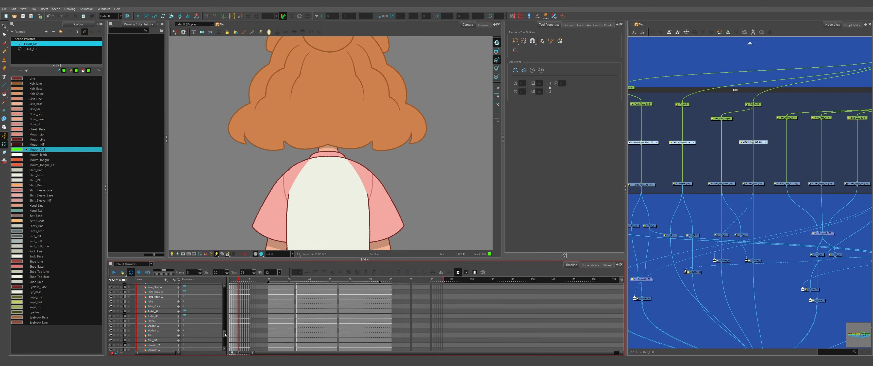
- Review all tagged layers once more from the start of the list for leftover stray cells, with frame 1 displayed
left_click_drag(225, 332, 227, 286)
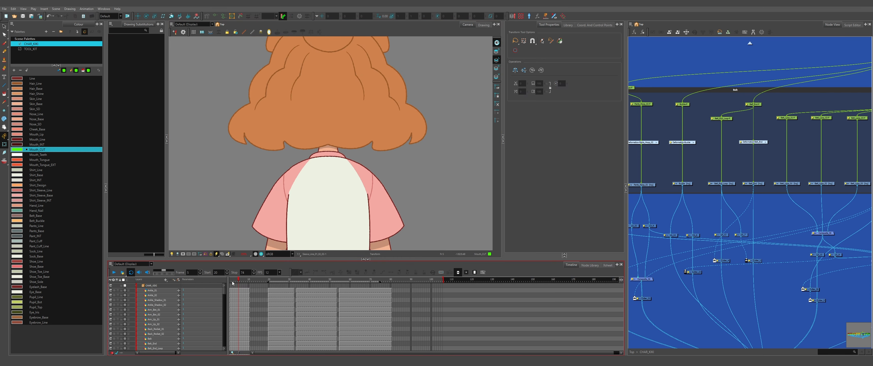
left_click(232, 283)
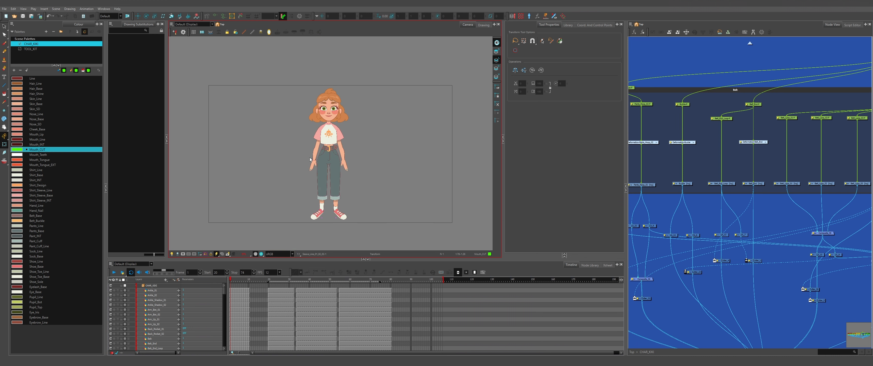
scroll(311, 159, "up", 1)
scroll(239, 336, "down", 4)
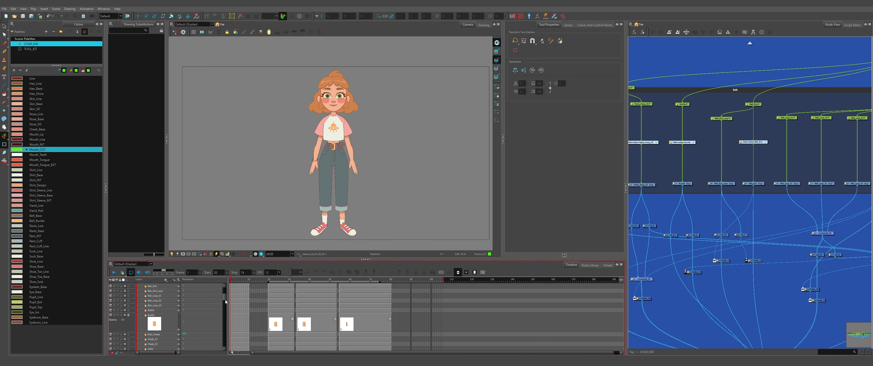
left_click_drag(225, 301, 228, 347)
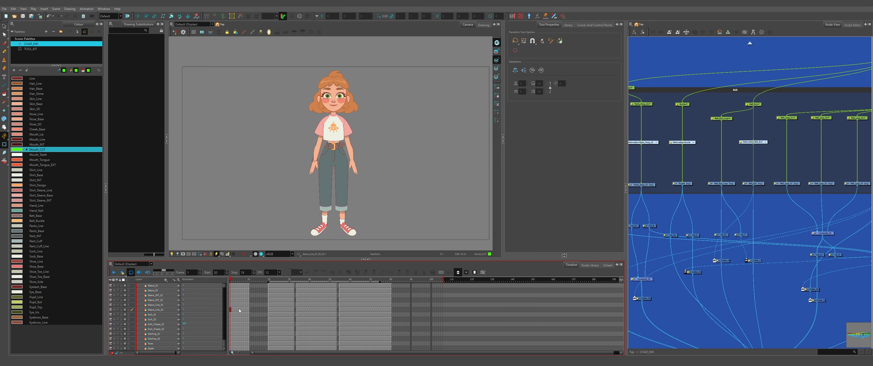
scroll(243, 314, "up", 4)
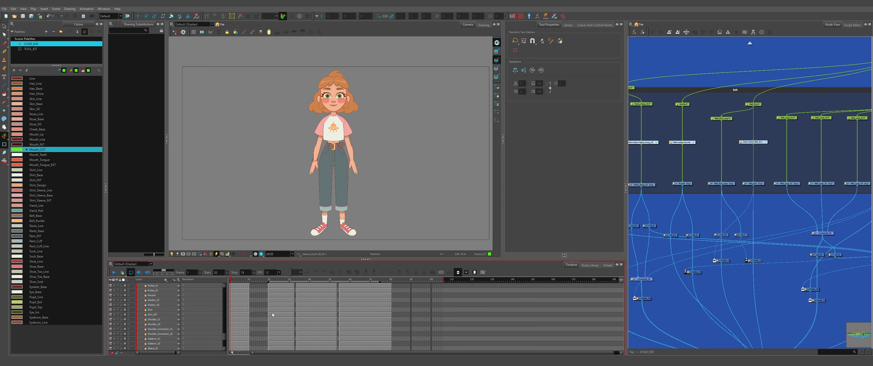
- Select the block of cells from frame 20 down to the Pocket_02 layer and bring up its exposure options
scroll(272, 310, "up", 2)
left_click_drag(270, 287, 294, 320)
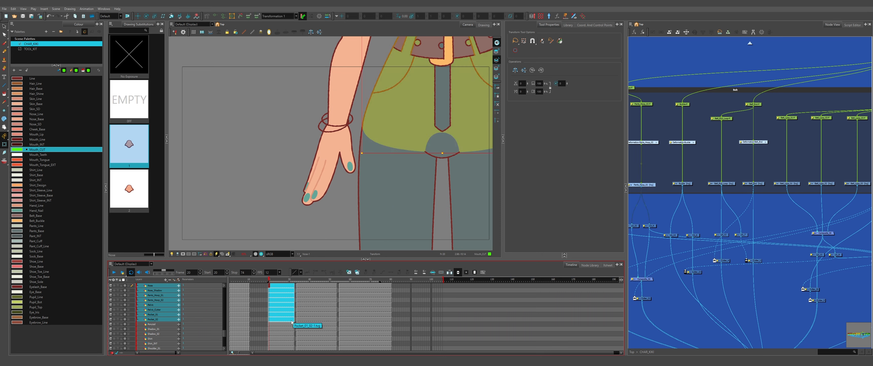
right_click(280, 310)
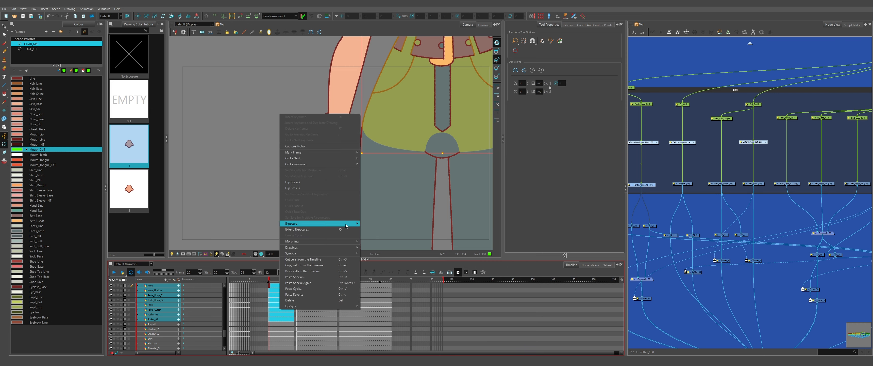
mouse_move(339, 223)
left_click(372, 241)
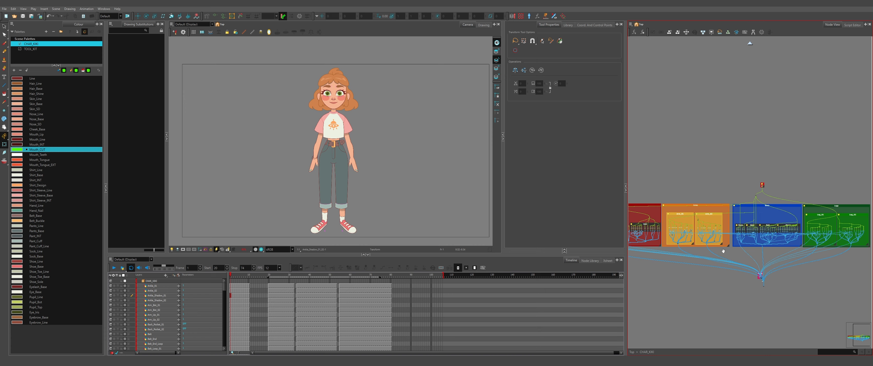
- Apply the Timeline Tag to the drawing nodes inside the Mouth group and leave the group
left_click_drag(724, 250, 827, 255)
scroll(691, 228, "up", 8)
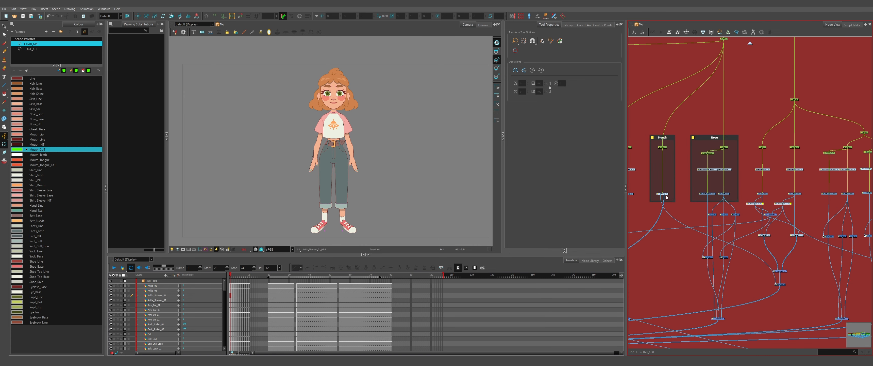
left_click(667, 196)
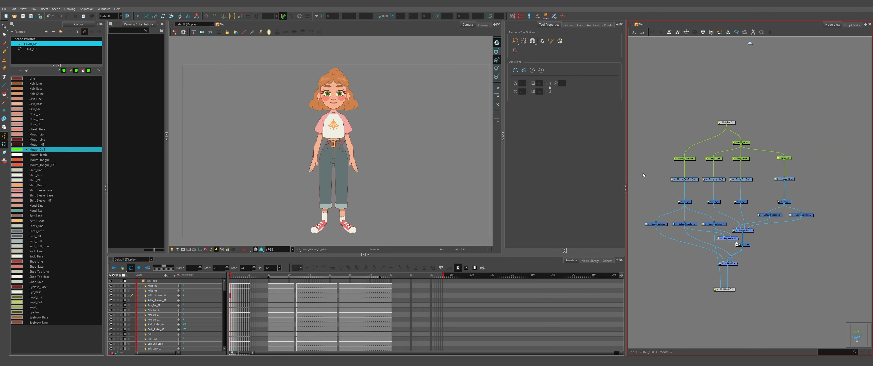
left_click_drag(643, 175, 807, 188)
right_click(733, 188)
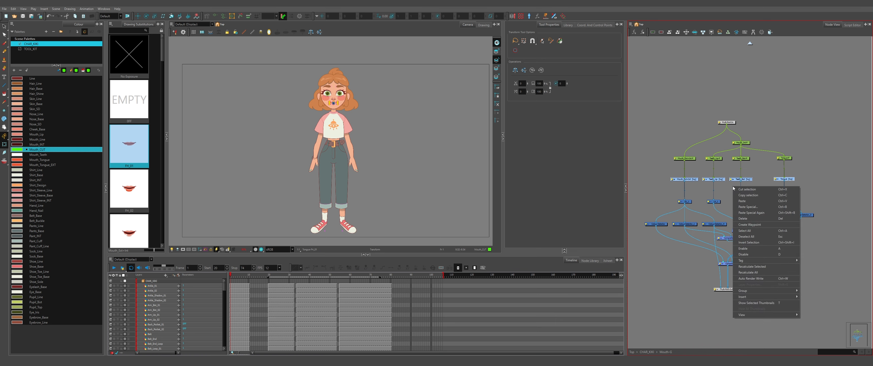
mouse_move(773, 262)
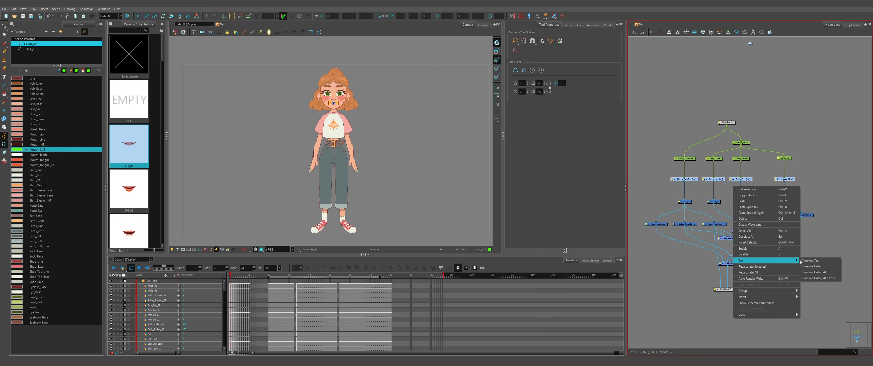
left_click(808, 261)
left_click(751, 45)
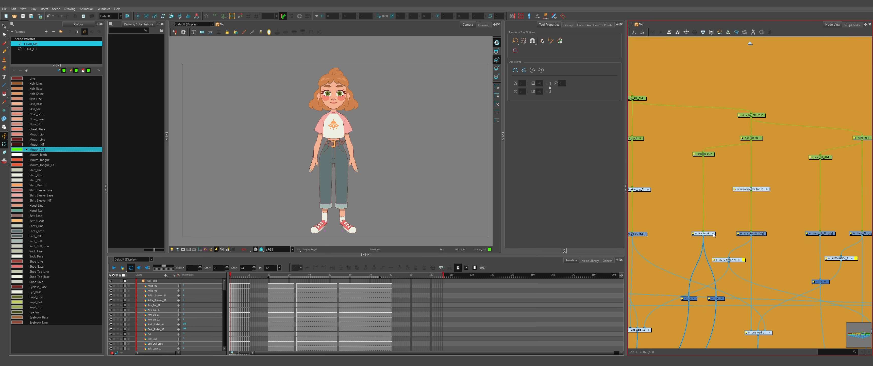
- Apply the Timeline Tag to the drawing nodes inside the first Bracelet group and leave the group
left_click(713, 233)
left_click_drag(699, 194, 753, 214)
right_click(746, 215)
mouse_move(789, 290)
left_click(820, 289)
left_click(750, 43)
- Open the second Bracelet group, select its drawing nodes and exit the group
scroll(713, 200, "down", 4)
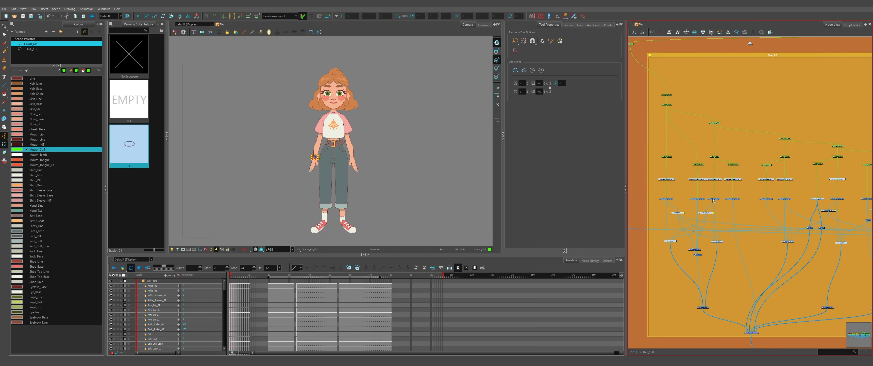
left_click(714, 200)
right_click(782, 200)
mouse_move(786, 302)
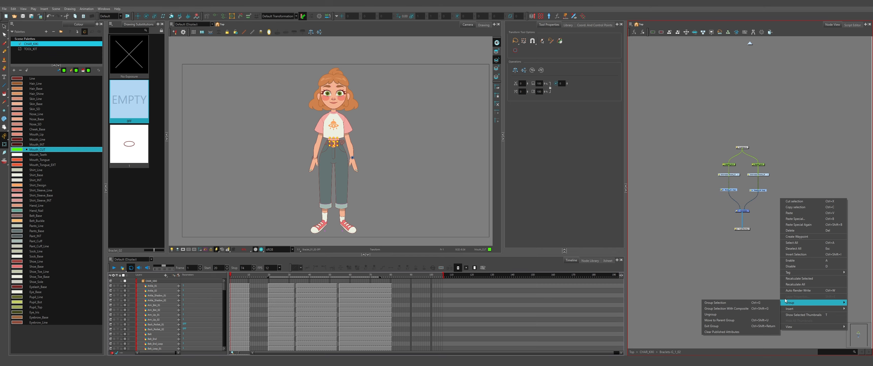
left_click(711, 326)
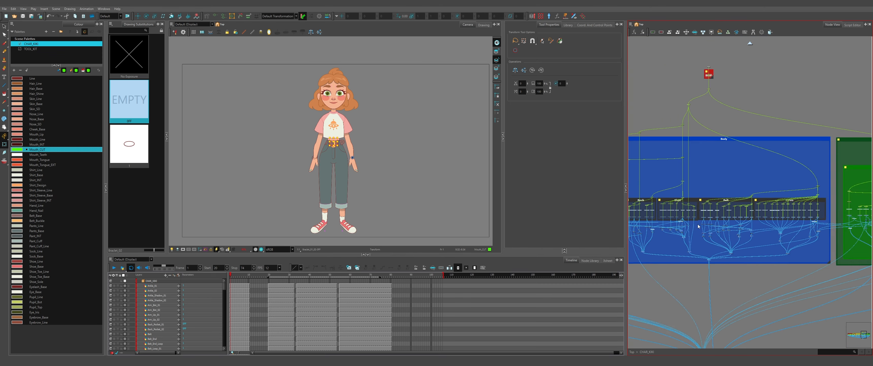
- Apply the Timeline Tag to the drawing nodes inside the first Shoe group and leave the group
scroll(762, 223, "up", 2)
left_click_drag(762, 224, 568, 219)
scroll(702, 206, "up", 4)
left_click_drag(848, 217, 866, 227)
left_click(697, 206)
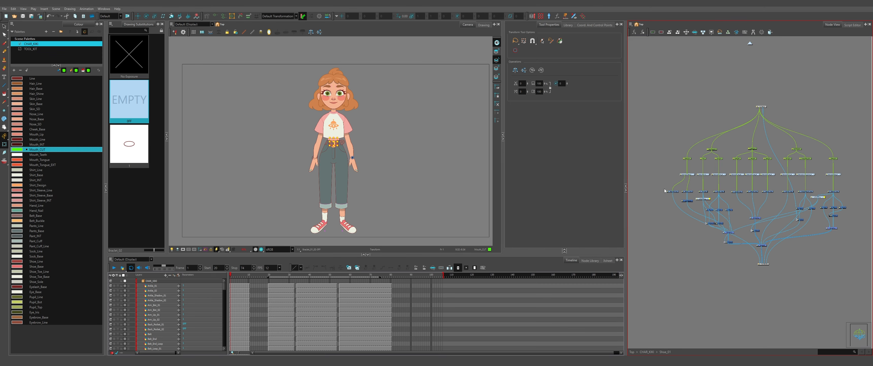
right_click(806, 192)
left_click(750, 43)
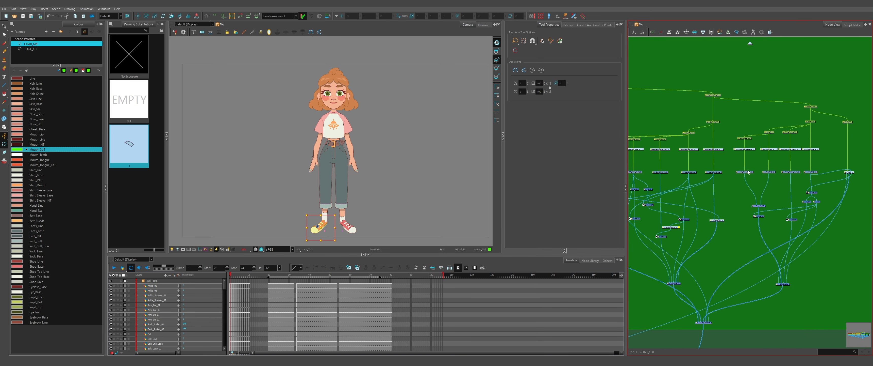
- Apply the Timeline Tag to the drawing nodes inside the second Shoe group and leave the group
left_click(768, 172)
mouse_move(748, 172)
left_mouse_down()
mouse_move(664, 172)
mouse_move(814, 165)
left_mouse_up()
scroll(644, 148, "up", 3)
right_click(810, 165)
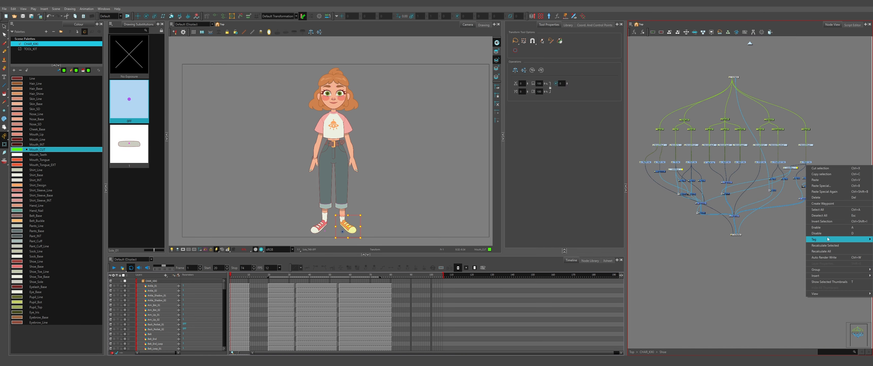
mouse_move(827, 239)
left_click(791, 240)
left_click(750, 43)
- Check the timeline cells of both Bracelet groups and the layers below them for stray or missing exposures
scroll(243, 300, "down", 4)
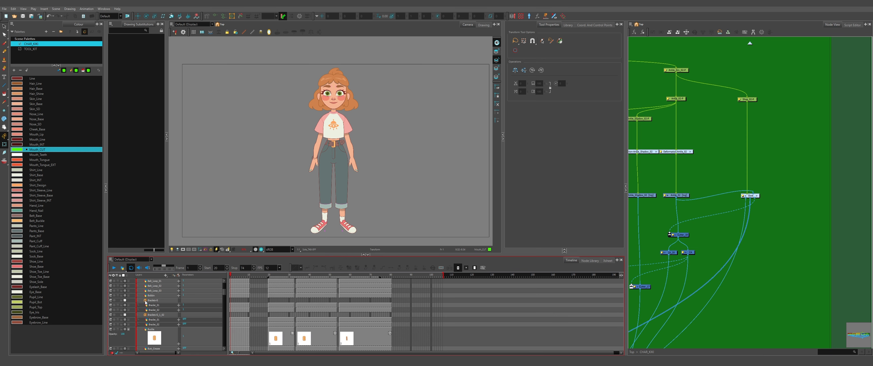
left_click(159, 301)
left_click(159, 296)
left_click(159, 301)
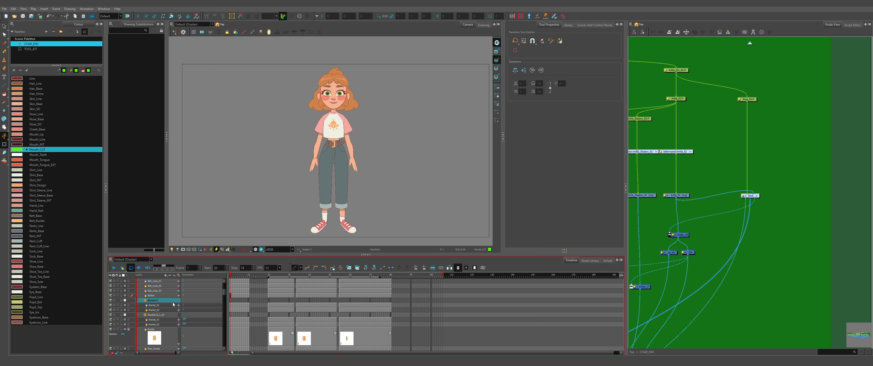
left_click(248, 300)
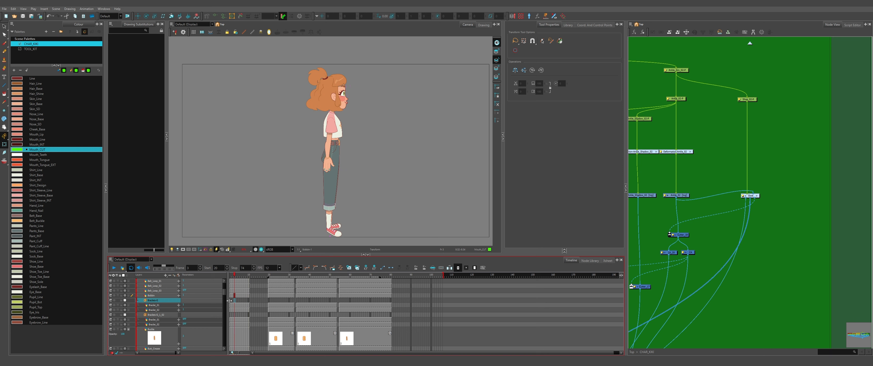
left_click(231, 301)
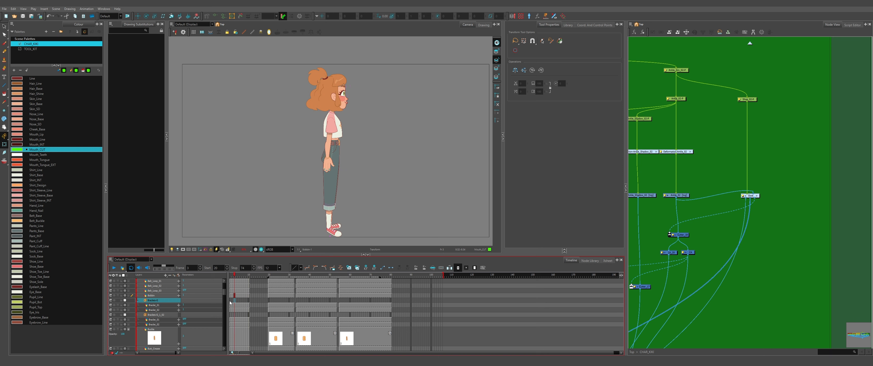
left_click(232, 314)
scroll(227, 312, "down", 2)
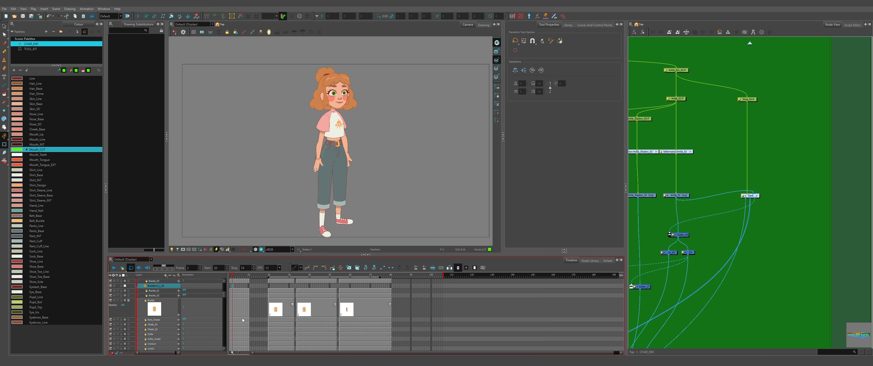
scroll(242, 319, "down", 5)
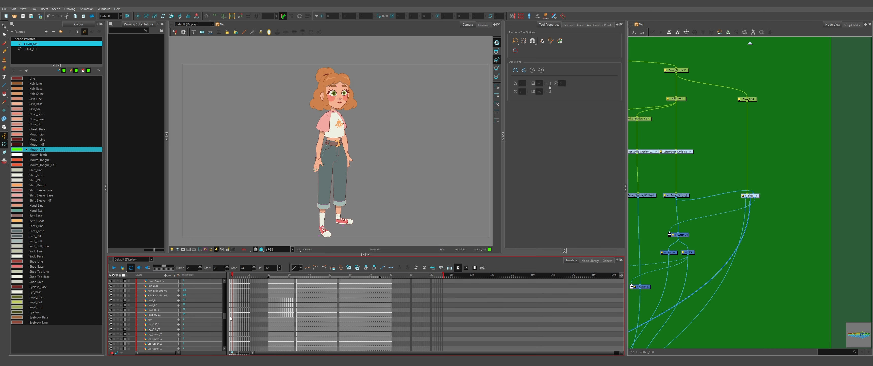
scroll(225, 318, "down", 3)
- Delete the stray exposure at frame 12 on the mouth outline layer and return to frame 1
left_click(253, 314)
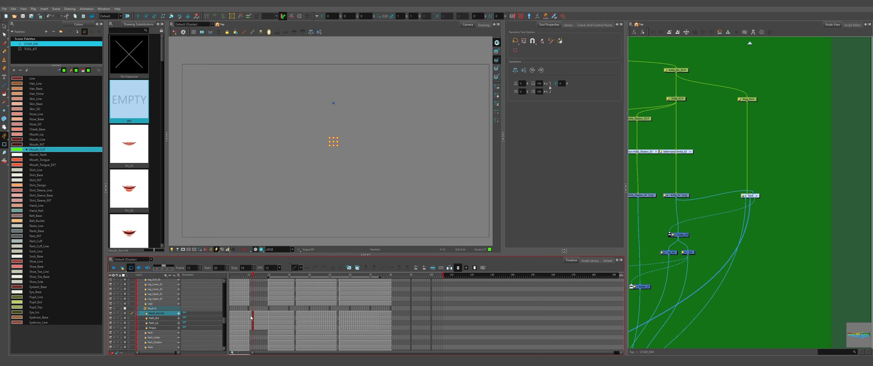
key("Delete")
scroll(242, 321, "down", 6)
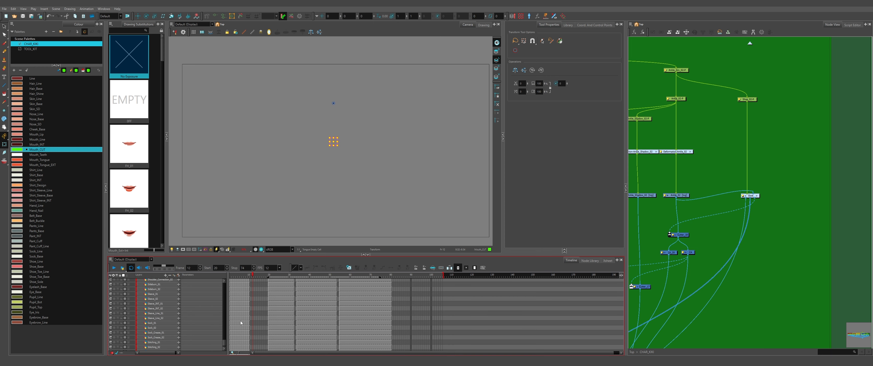
left_click_drag(224, 342, 224, 282)
left_click(231, 275)
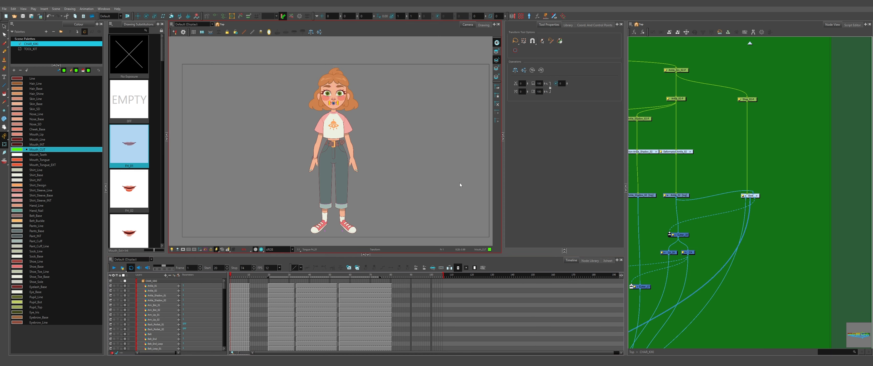
- Leave the CHAR_KIKI group and insert a Composite node on the cable directly below it
left_click(460, 183)
key("shift+m")
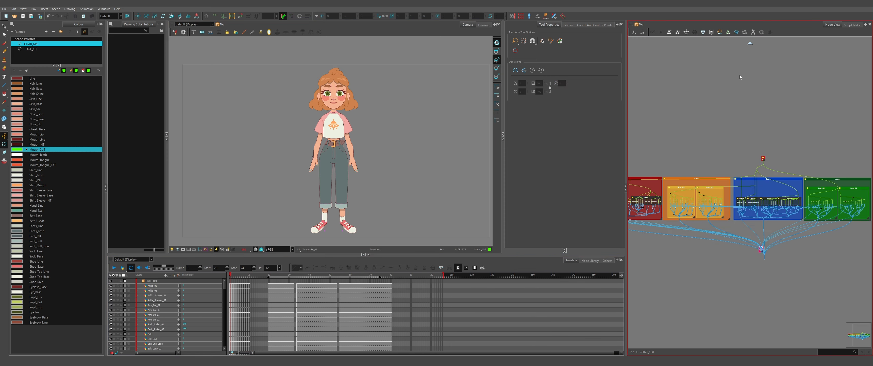
left_click(751, 43)
left_click_drag(709, 88, 790, 247)
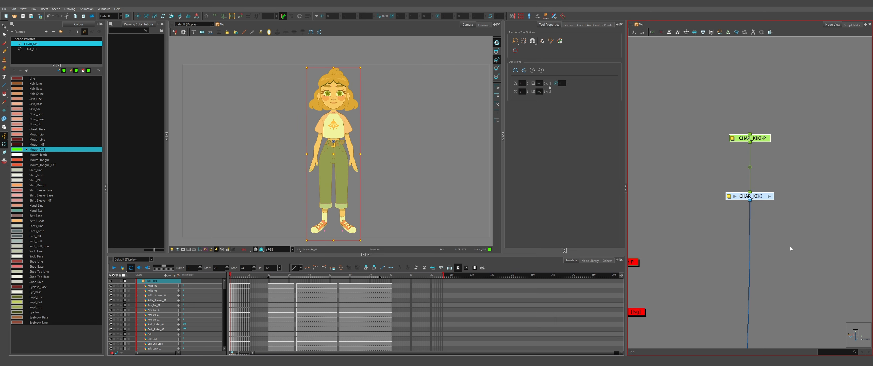
left_click(753, 243)
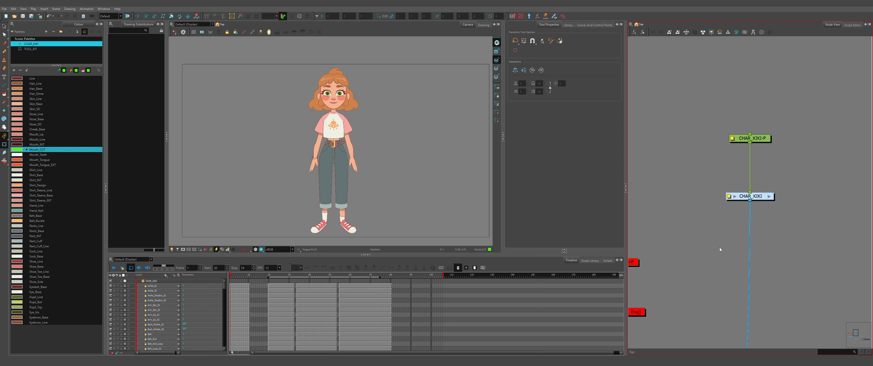
key("ctrl+v")
left_click_drag(756, 243, 764, 263)
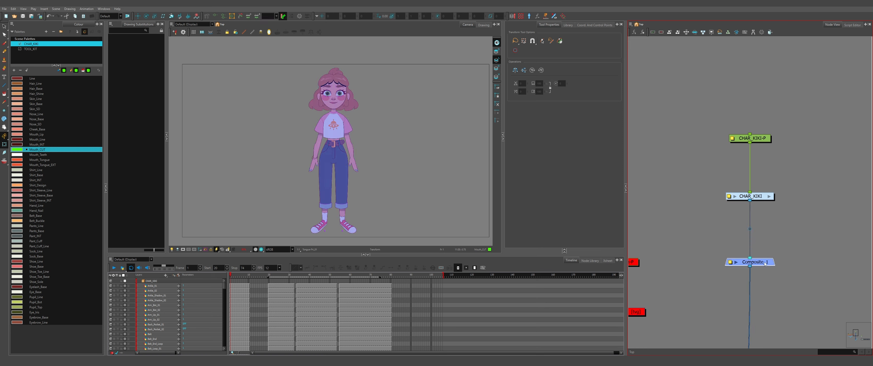
- Copy the CHAR_KIKI group's name and rename the Composite node below it as CHAR_KIKI-COMP
left_click(729, 196)
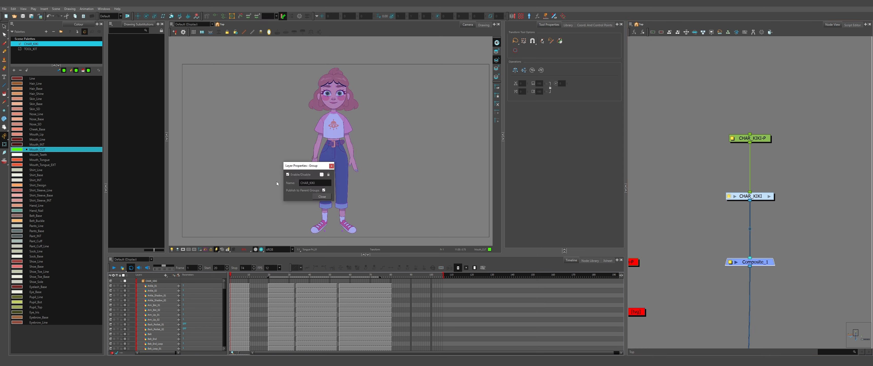
left_click_drag(321, 182, 300, 183)
key("ctrl+c")
left_click(322, 196)
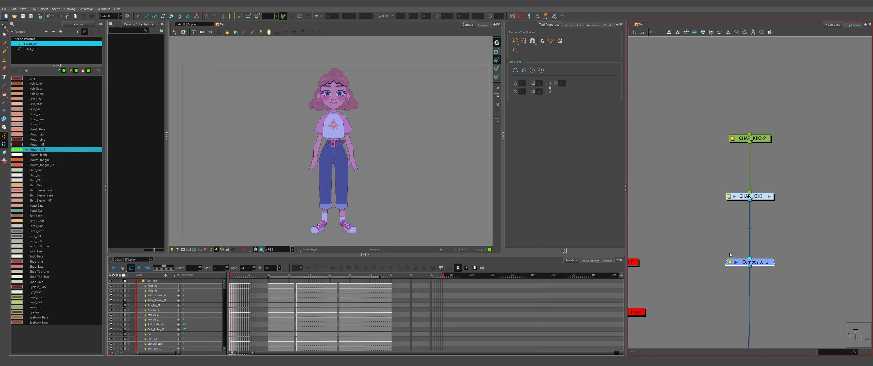
left_click(730, 262)
left_click_drag(328, 183, 273, 181)
key("ctrl+v")
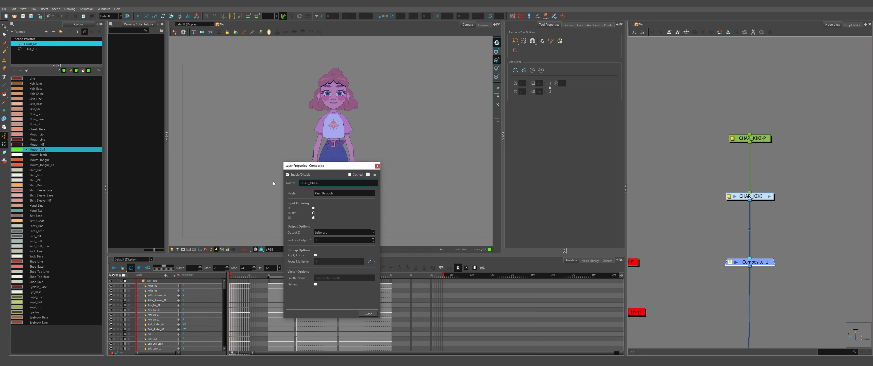
type("-COMP")
key("Return")
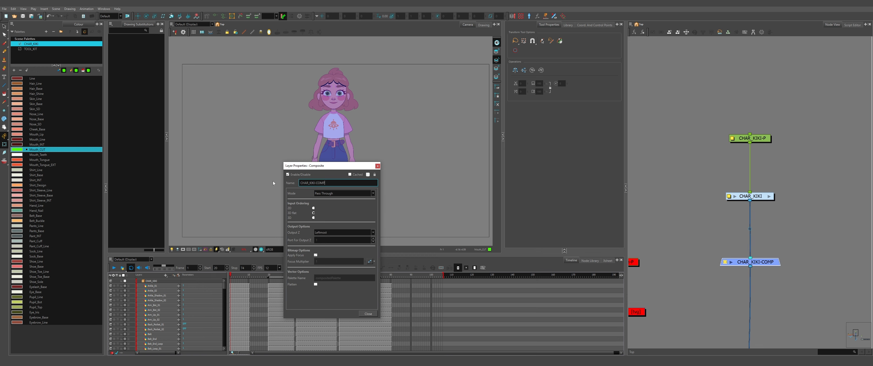
left_click(377, 166)
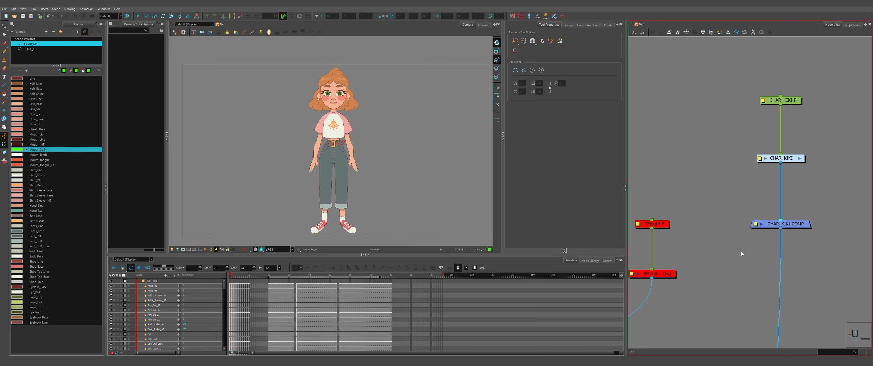
- Add a Display node and connect the output of CHAR_KIKI-COMP to it
key("Return")
key("Return")
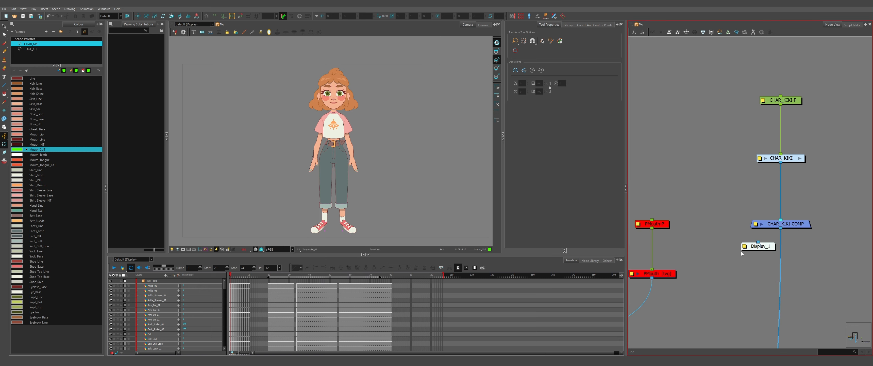
left_click_drag(780, 228, 749, 245)
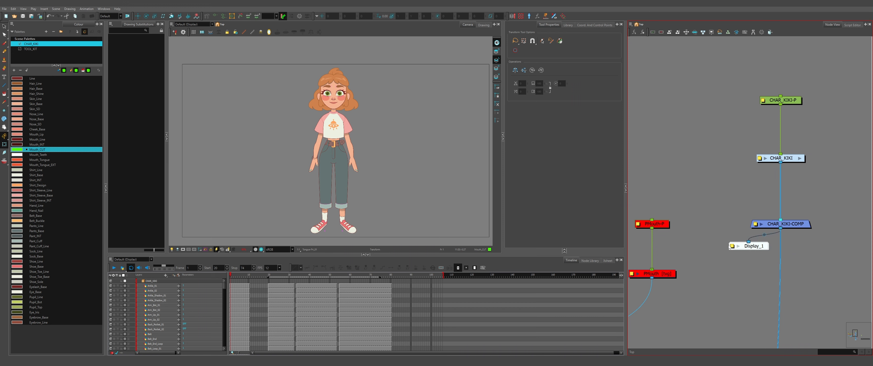
- Rename the new Display node as CHAR_KIKI-Display
left_click(733, 246)
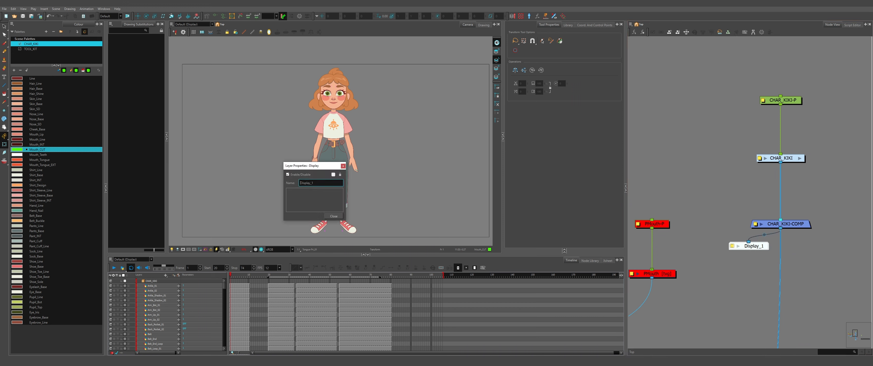
key("ctrl+v")
left_click_drag(328, 183, 311, 184)
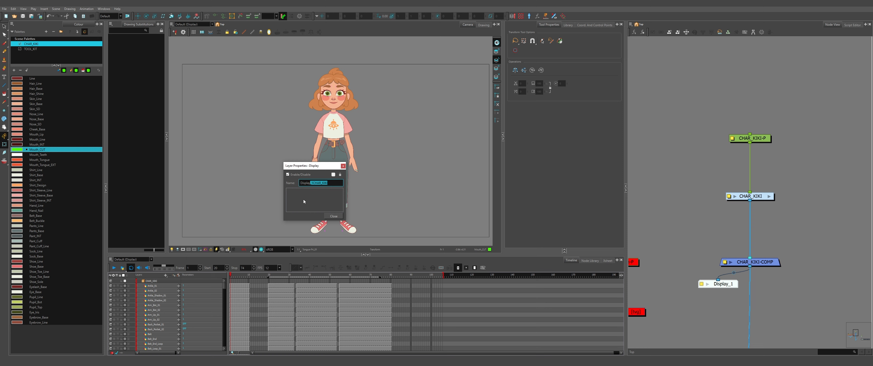
key("BackSpace")
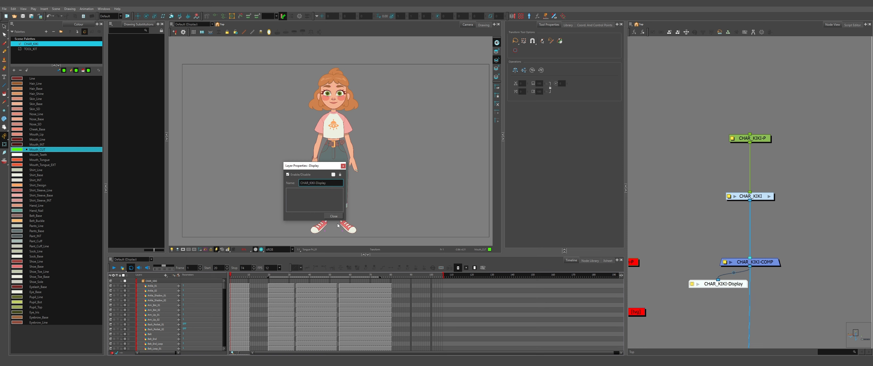
left_click(334, 216)
left_click(194, 24)
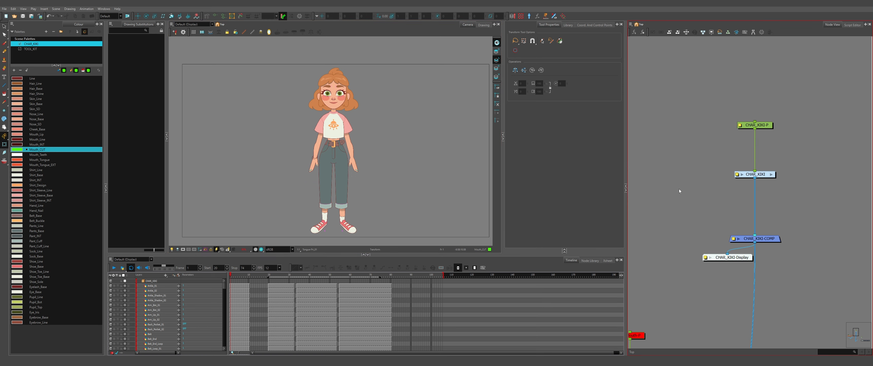
- Inside the CHAR_KIKI group, connect the hand's peg to the group's output as a second output port
left_click(776, 175)
scroll(698, 228, "down", 5)
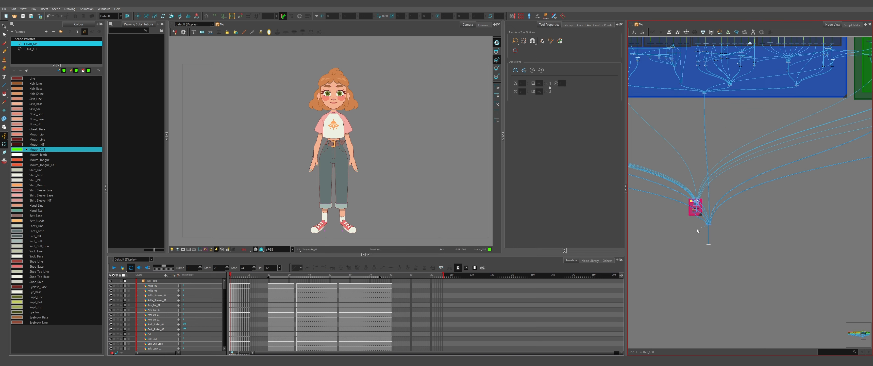
left_click_drag(775, 173, 588, 233)
left_click_drag(668, 176, 780, 177)
scroll(729, 177, "down", 3)
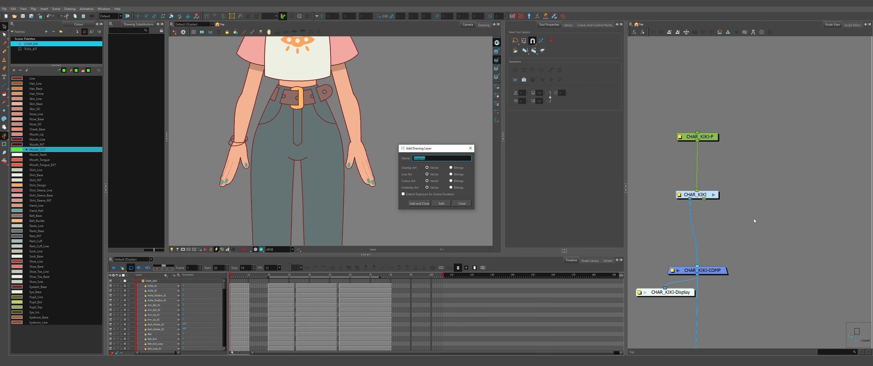
- Add a drawing layer named Prop, connecting its peg to CHAR_KIKI's second output port and its drawing to CHAR_KIKI-COMP
type("Prop")
key("Return")
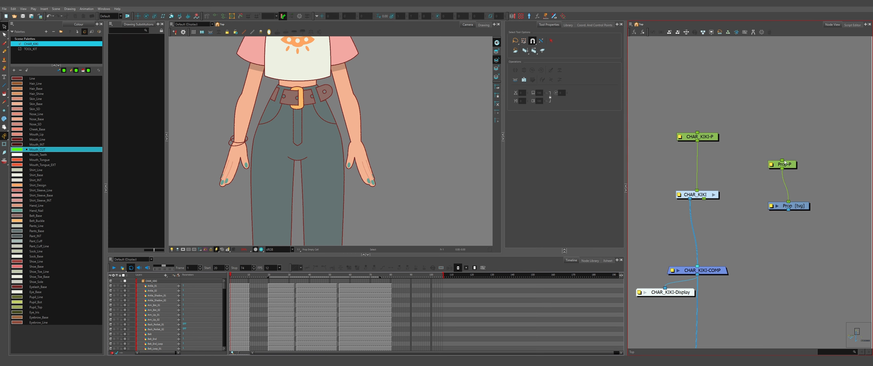
left_click_drag(783, 160, 704, 198)
left_click_drag(791, 212, 723, 274)
left_click_drag(795, 205, 789, 206)
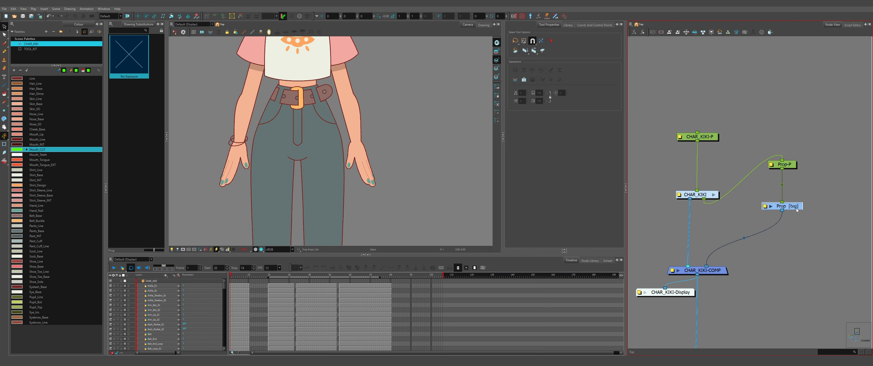
- Draw a green diagonal line across the hand on the Prop layer, and select the Prop peg followed by its parent
left_click(5, 86)
left_click_drag(328, 187, 397, 140)
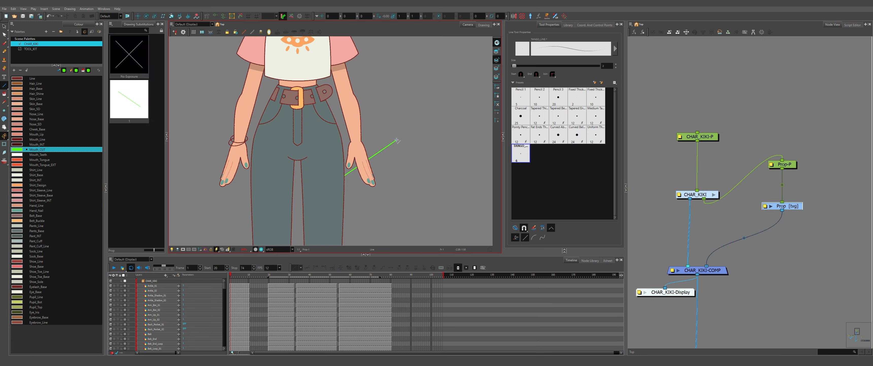
left_click(5, 144)
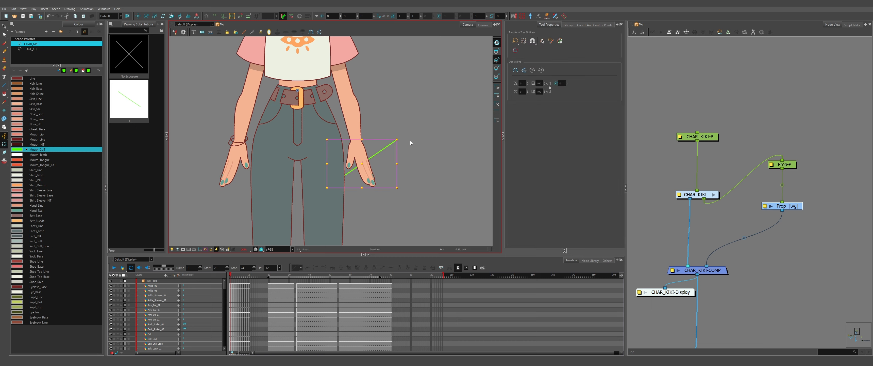
left_click(772, 182)
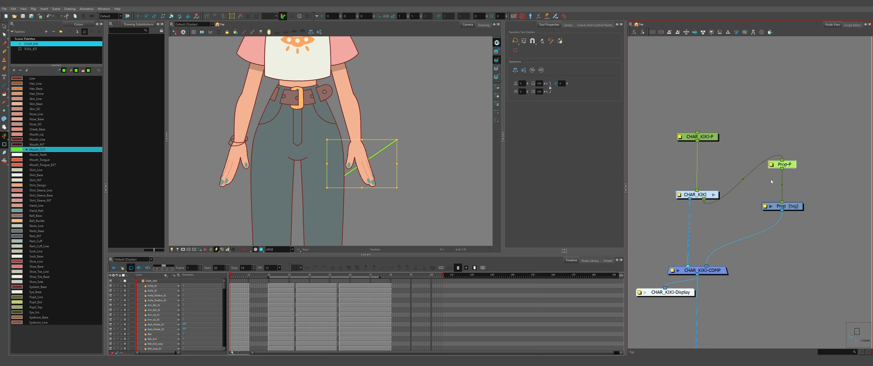
key("b")
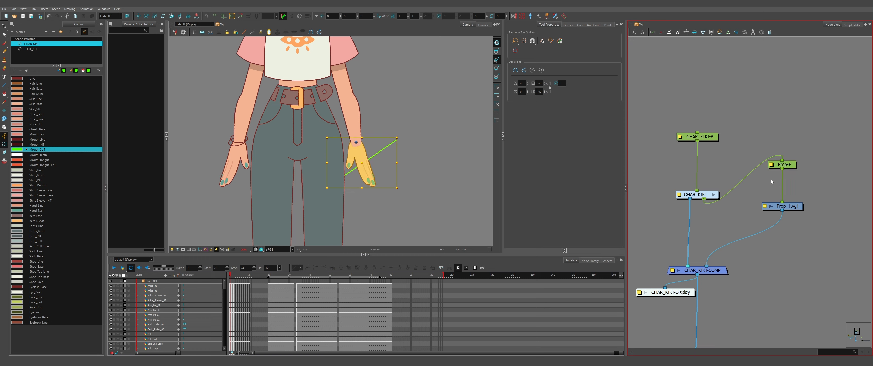
- Test the attachment by rotating the hand with the prop, undo that rotation, and delete the Prop drawing with its peg
left_click_drag(401, 136, 398, 242)
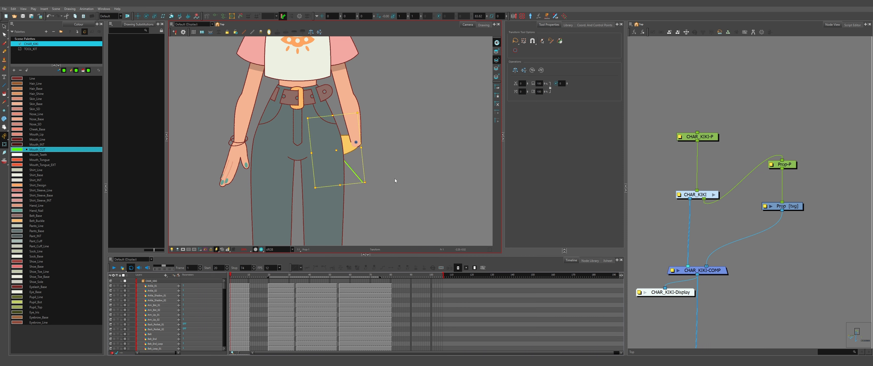
key("ctrl+z")
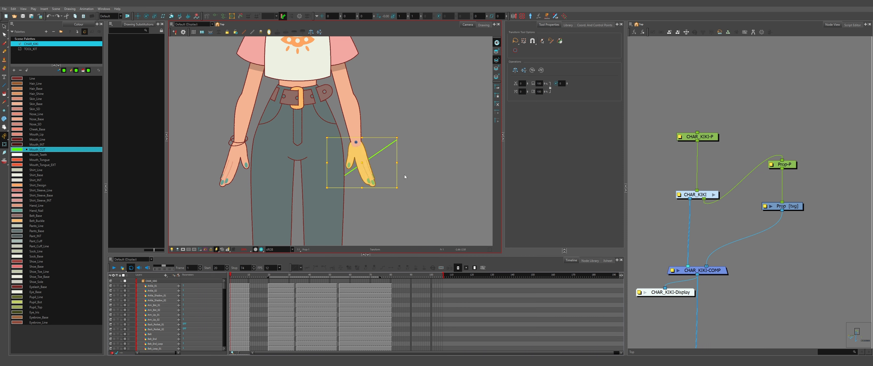
left_click(781, 206)
key("Delete")
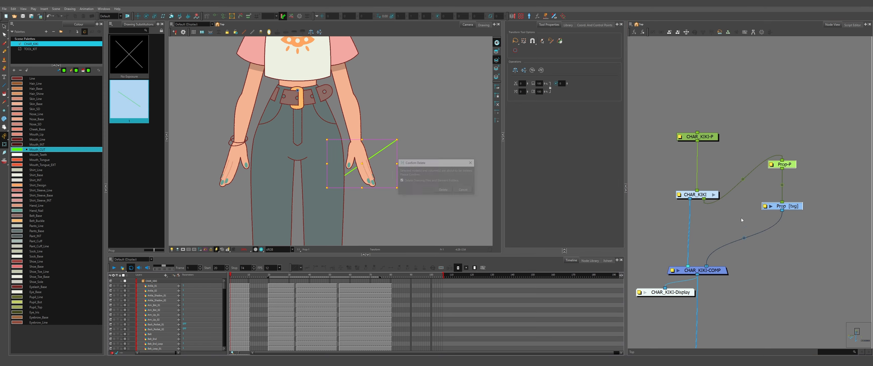
key("Return")
- Inside the CHAR_KIKI group, connect the other hand's peg to the group's output as a third port and return to the top level
left_click(714, 194)
left_click_drag(768, 198, 781, 260)
scroll(749, 242, "down", 5)
scroll(662, 92, "up", 3)
left_click_drag(645, 150, 735, 167)
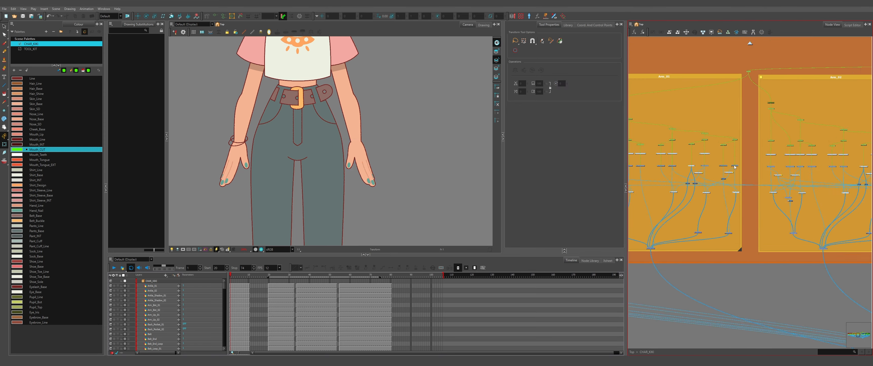
scroll(743, 167, "up", 5)
scroll(763, 189, "down", 9)
left_click_drag(780, 242, 646, 181)
scroll(746, 243, "up", 10)
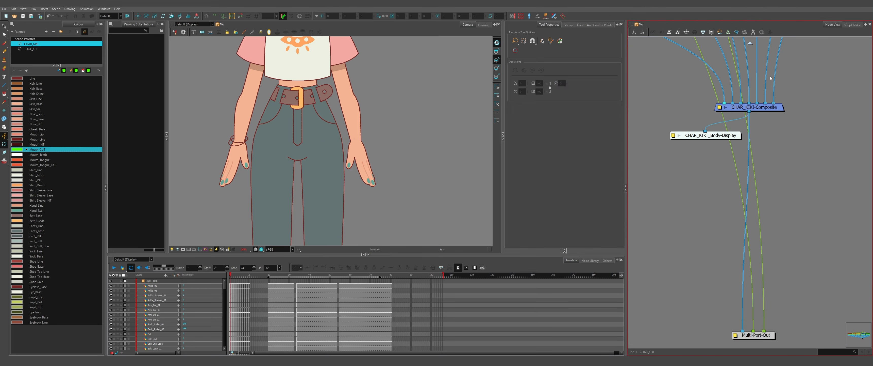
left_click(750, 43)
scroll(751, 202, "up", 3)
left_click_drag(751, 202, 743, 187)
scroll(768, 225, "up", 1)
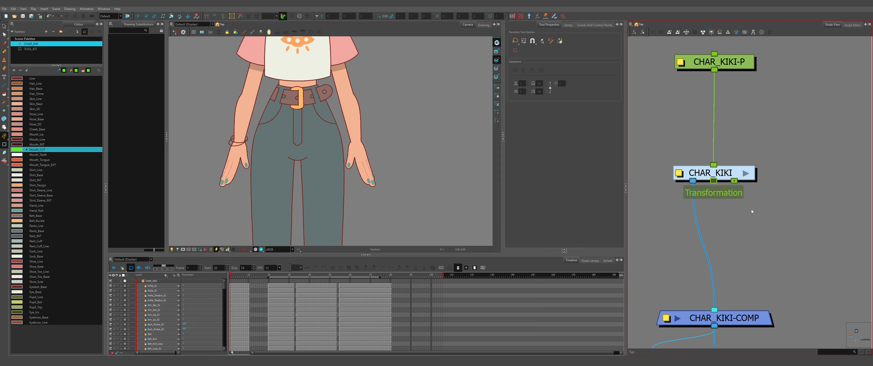
- Inside the CHAR_KIKI group, add a backdrop in the empty area beside the Legs backdrop and enlarge it
scroll(738, 231, "down", 6)
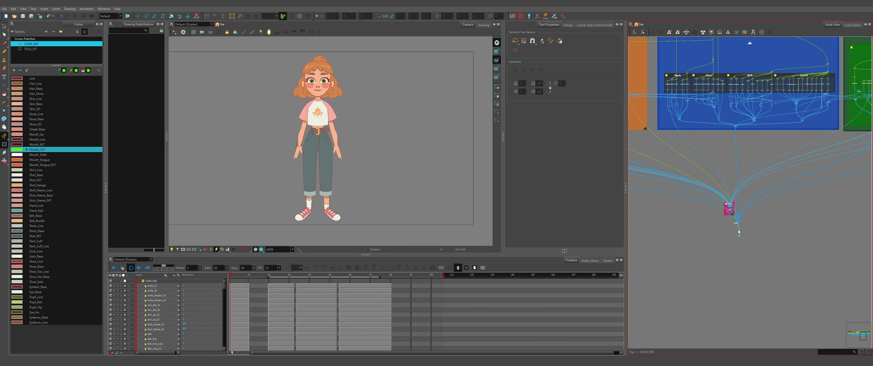
scroll(739, 232, "down", 4)
left_click_drag(793, 228, 640, 270)
scroll(640, 269, "up", 1)
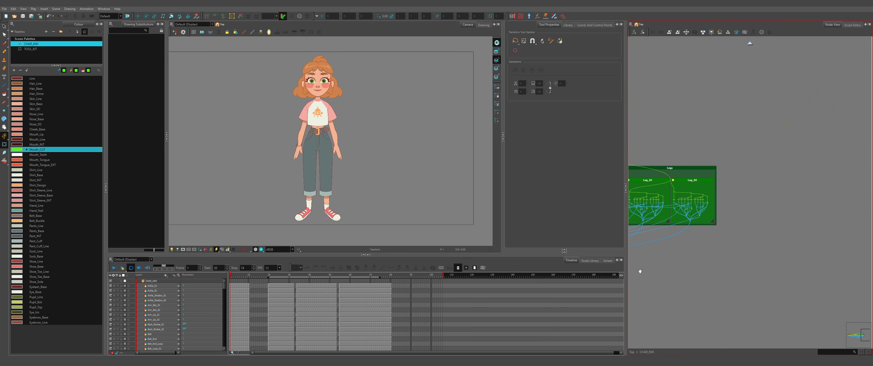
scroll(731, 204, "up", 3)
scroll(749, 238, "up", 2)
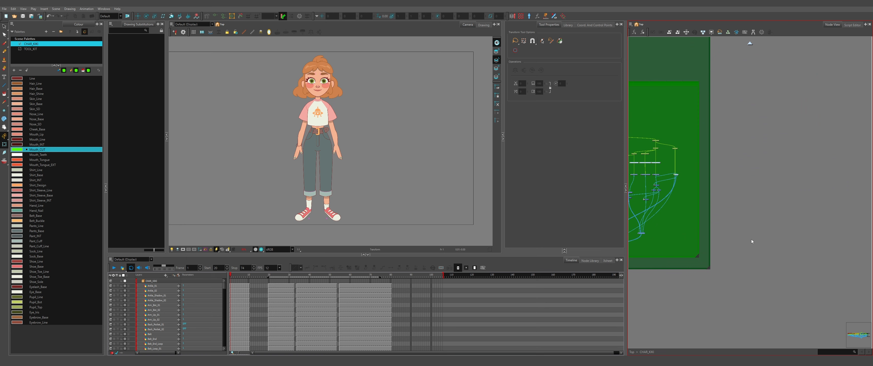
scroll(748, 178, "up", 2)
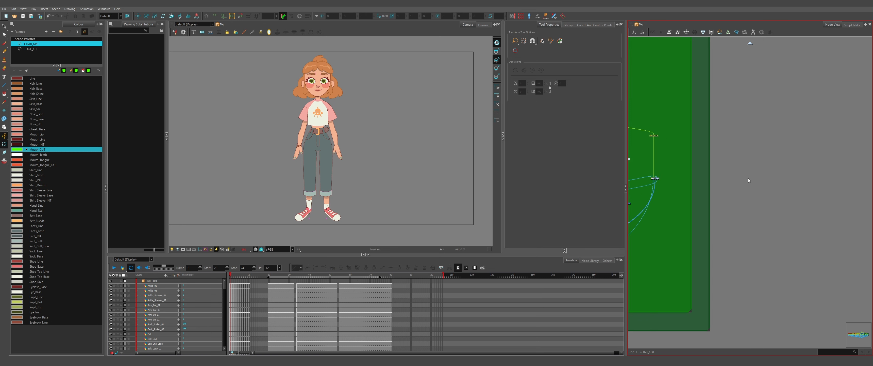
left_click(631, 25)
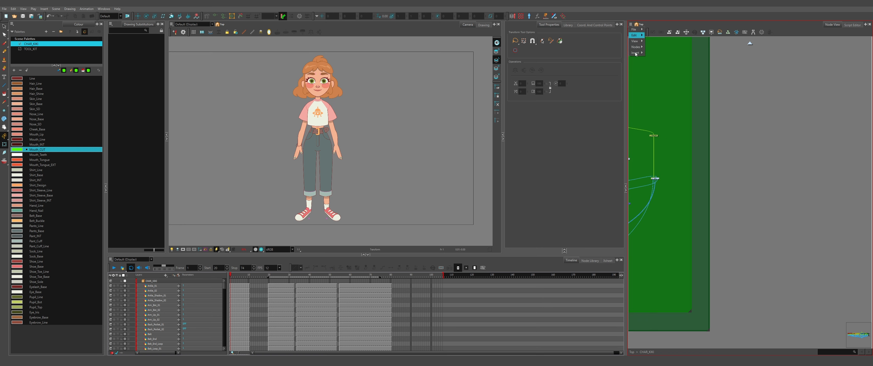
mouse_move(638, 54)
left_click(654, 99)
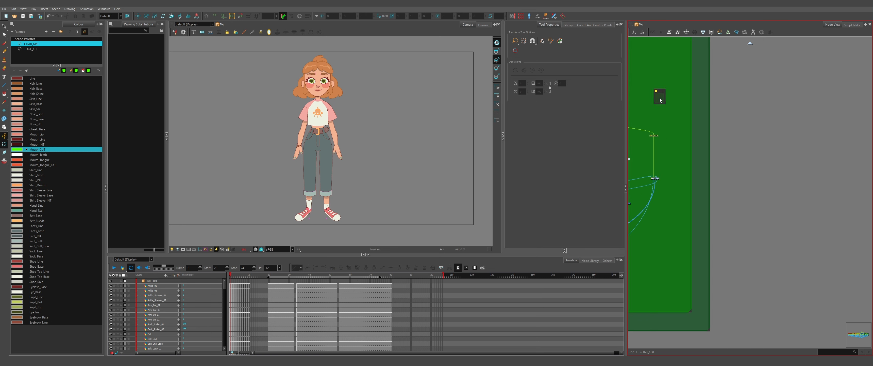
left_click_drag(740, 116, 814, 222)
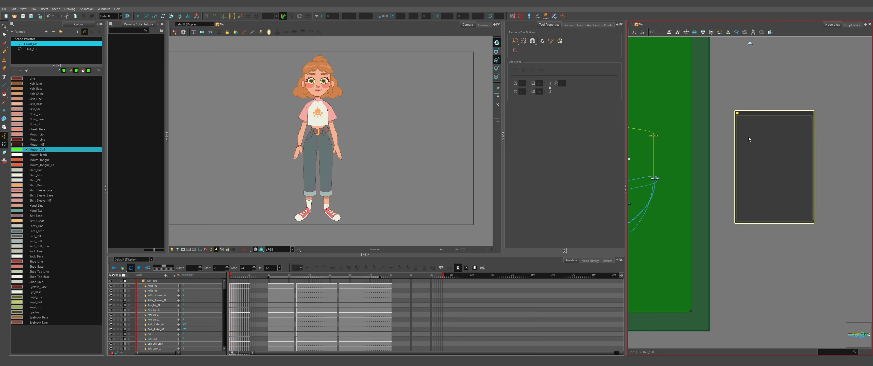
- Name the new backdrop SHADOW
scroll(721, 105, "up", 3)
double_click(757, 120)
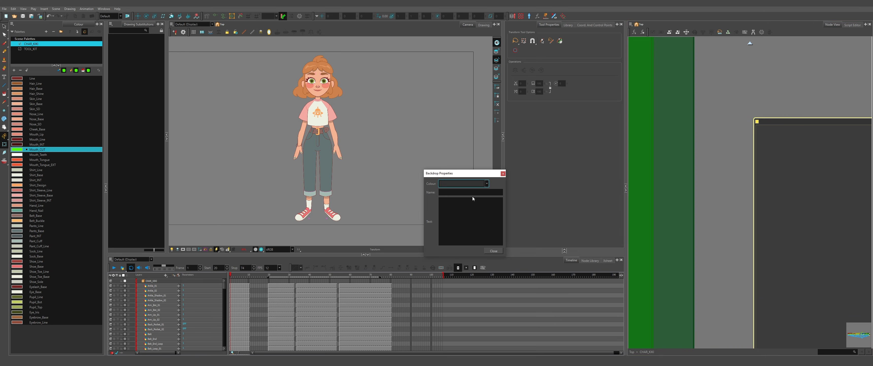
left_click(473, 193)
type("S")
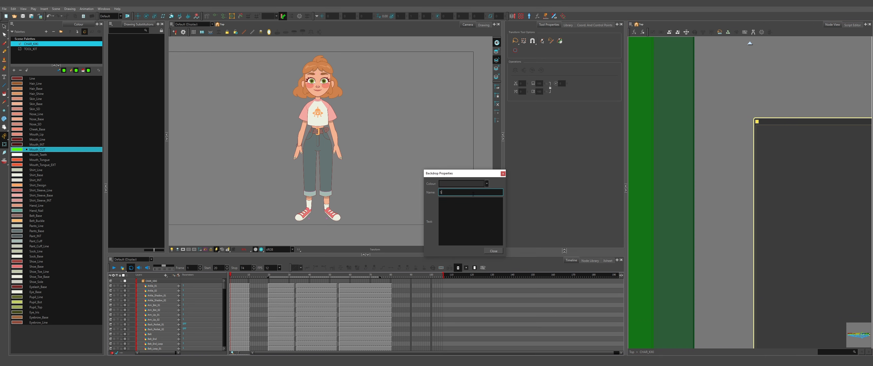
type("HADOW")
key("Return")
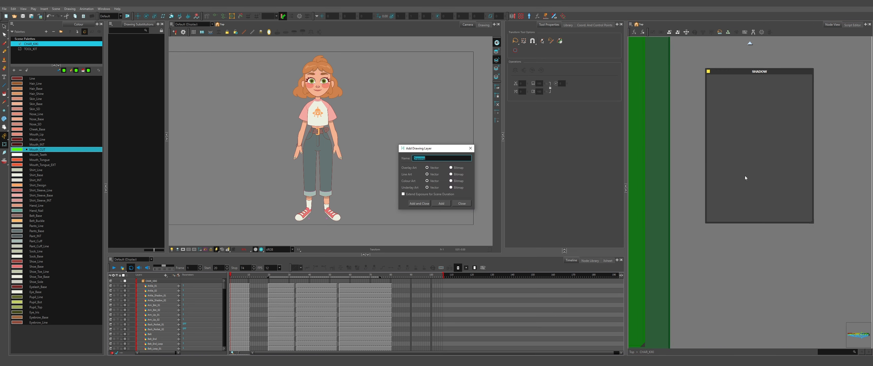
- Add a drawing layer named Shadow in the SHADOW backdrop, connecting its peg to Multi-Port-In and its drawing to the group's composite
type("D")
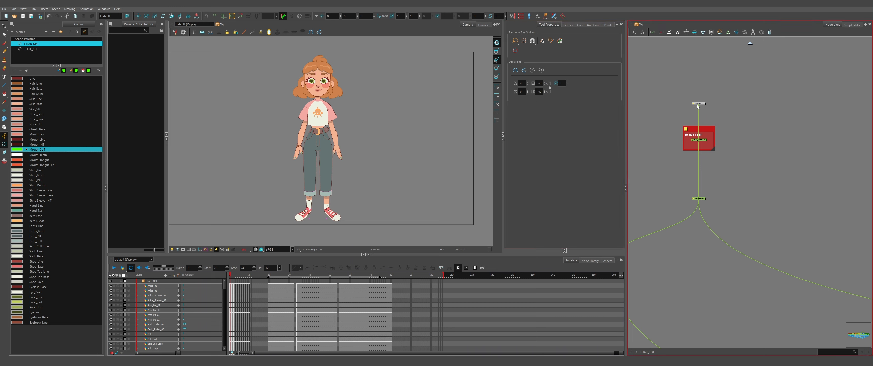
scroll(698, 106, "up", 2)
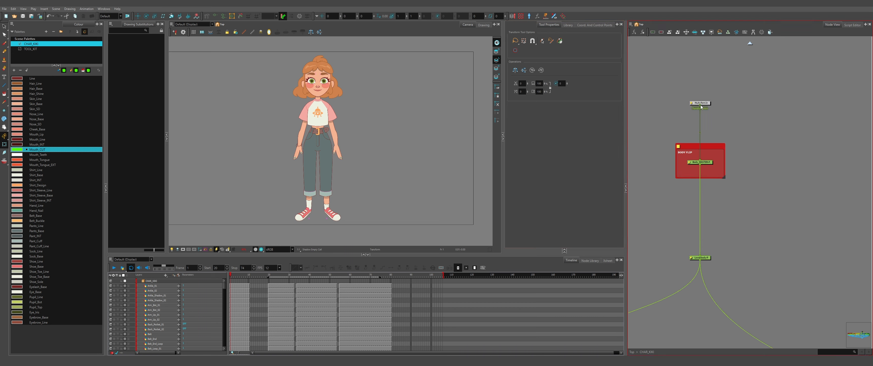
left_click_drag(701, 105, 721, 127)
scroll(715, 108, "up", 4)
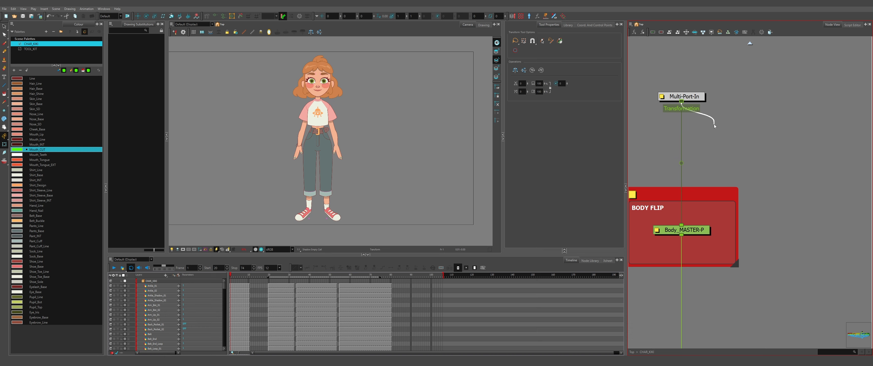
scroll(779, 149, "down", 5)
left_click_drag(833, 172, 688, 199)
scroll(675, 189, "up", 6)
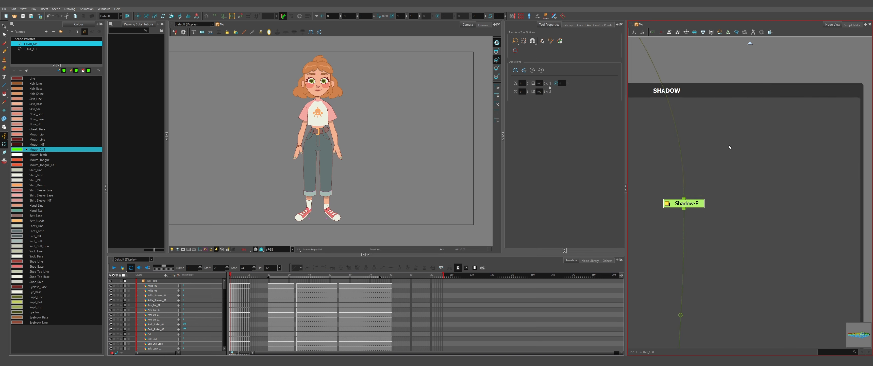
scroll(727, 147, "down", 6)
left_click_drag(644, 261, 675, 229)
scroll(729, 227, "up", 8)
scroll(732, 229, "up", 7)
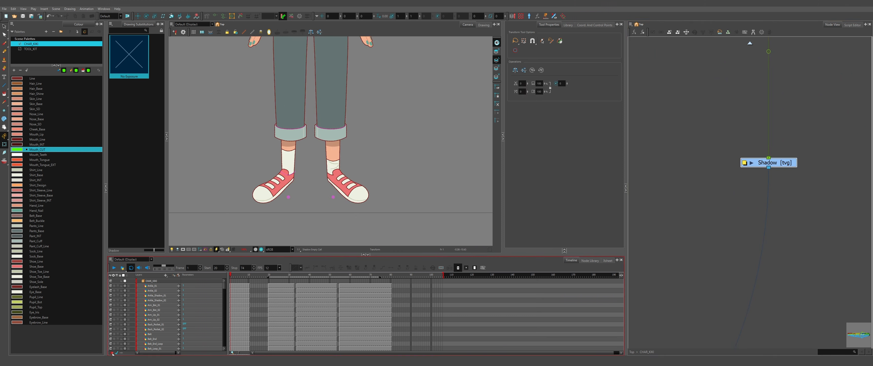
- Return the timeline to Normal View Mode and create two empty drawings on the Shadow layer, naming the first one OFF
left_click(113, 352)
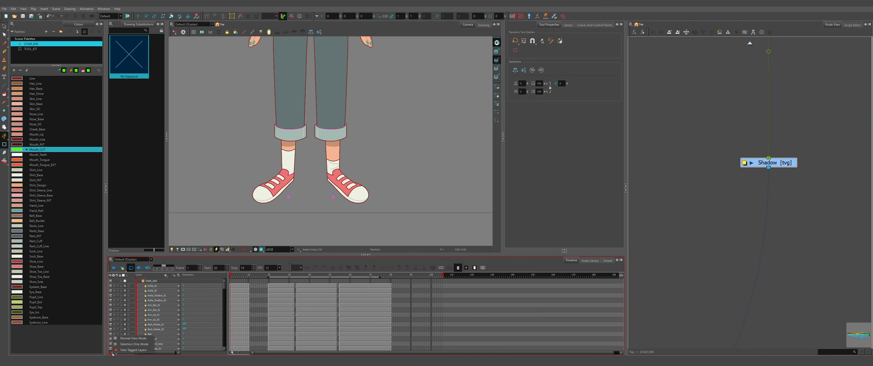
left_click(128, 341)
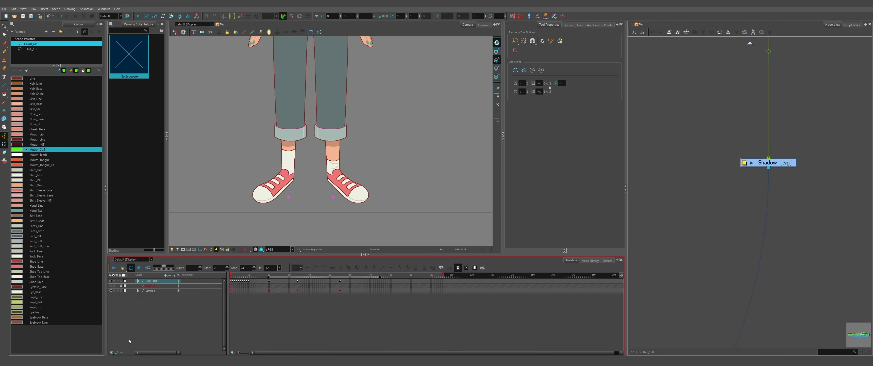
left_click(172, 324)
left_click(759, 163)
left_click(349, 267)
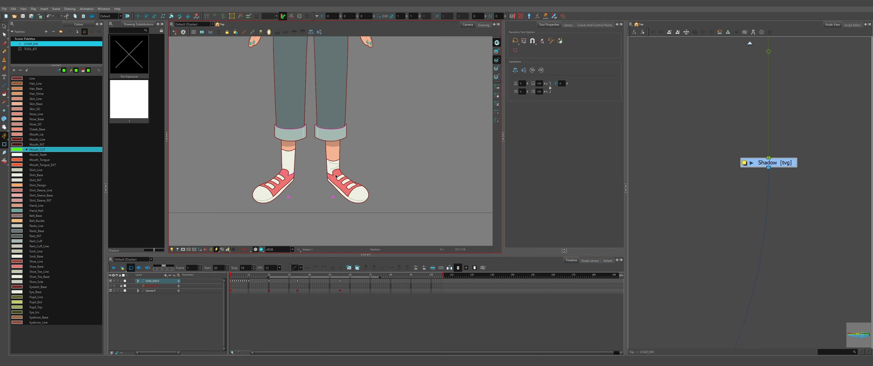
key("ctrl+d")
key("Return")
left_click(349, 267)
- Draw a square between the feet on the second Shadow drawing, using the SHADOW colour of the TOOL_KIT palette
left_click(31, 49)
key("alt+7")
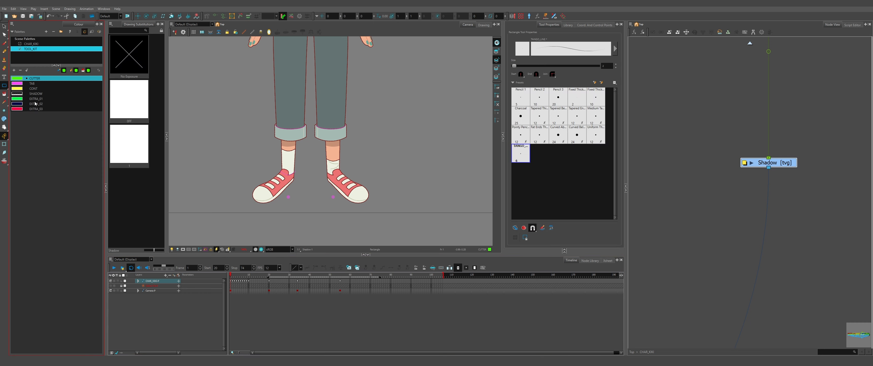
left_click(37, 94)
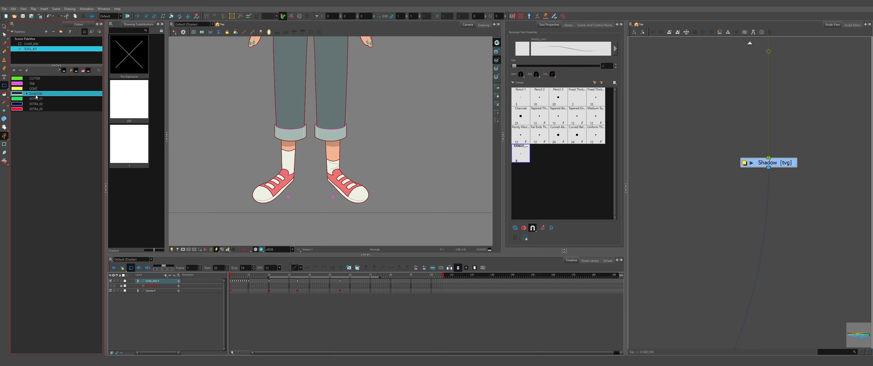
scroll(315, 191, "up", 1)
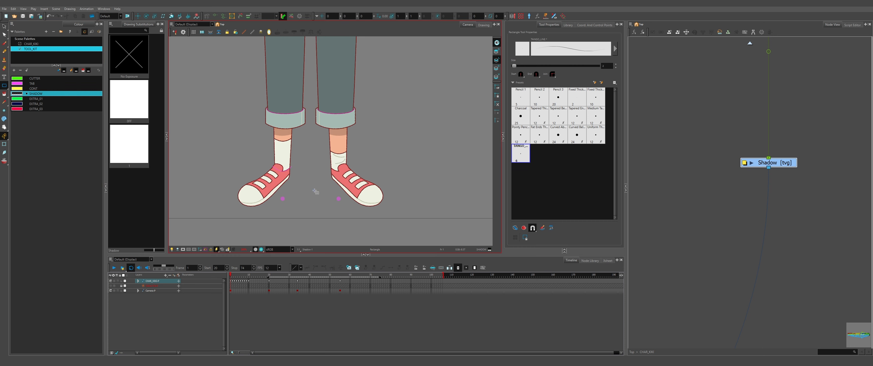
mouse_move(314, 191)
left_mouse_down()
mouse_move(350, 156)
mouse_move(334, 167)
mouse_move(312, 157)
left_mouse_up()
- Rotate the square into a diamond and squash it vertically
key("alt+s")
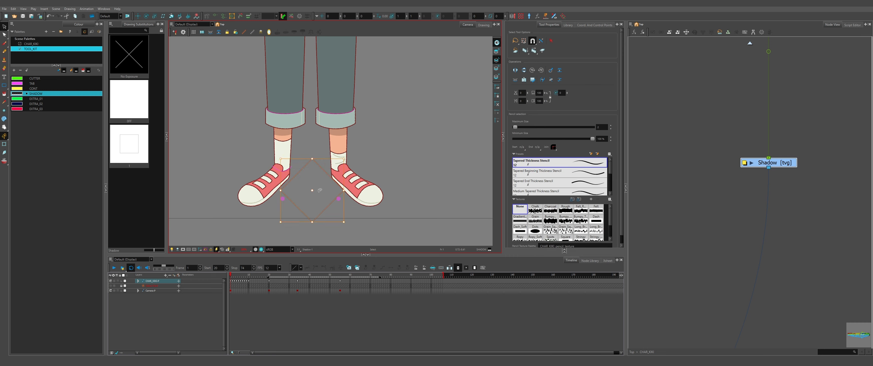
scroll(312, 156, "up", 2)
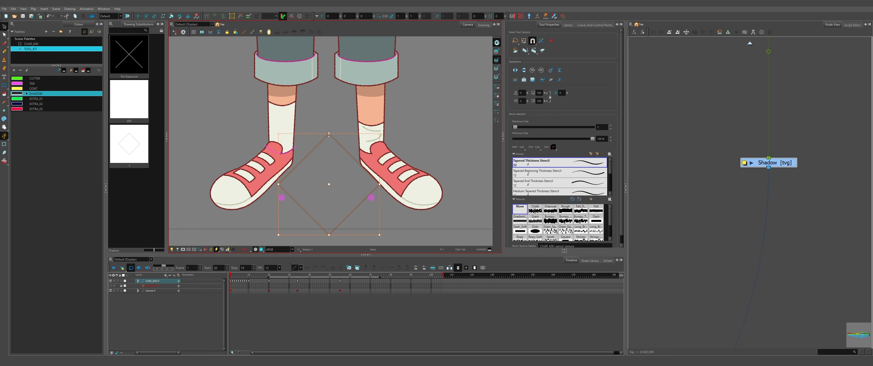
left_click_drag(329, 134, 327, 148)
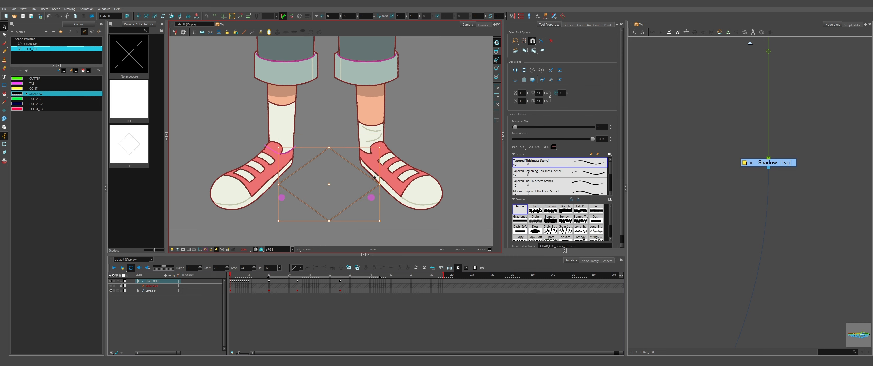
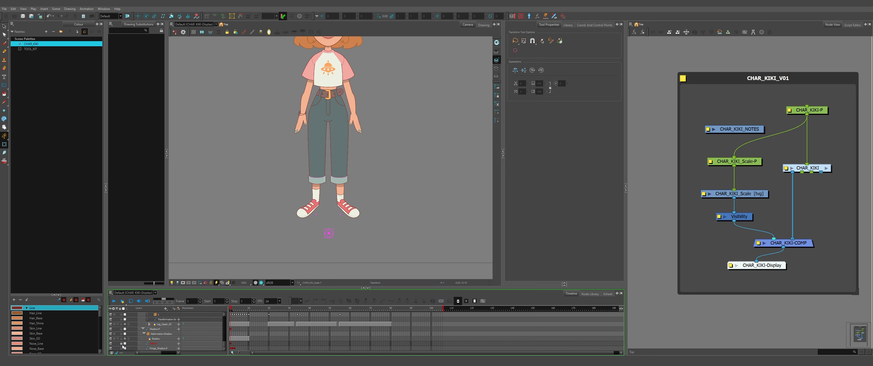
- Unlock the layer just above the fringe shadow peg in the timeline, and extend the scene's end to a later frame
left_click(122, 343)
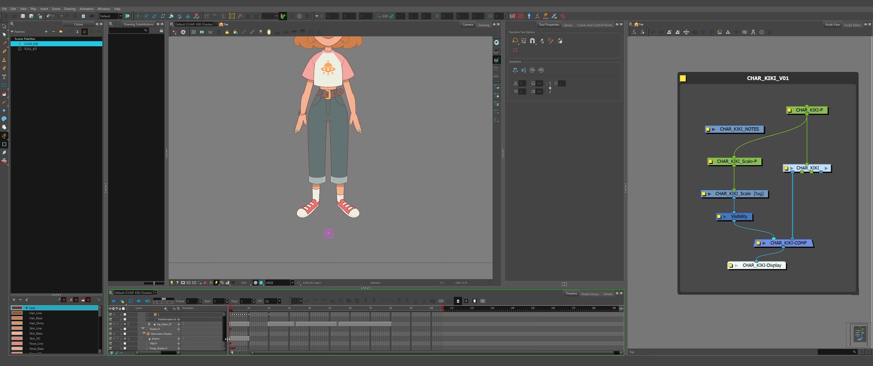
scroll(229, 315, "up", 10)
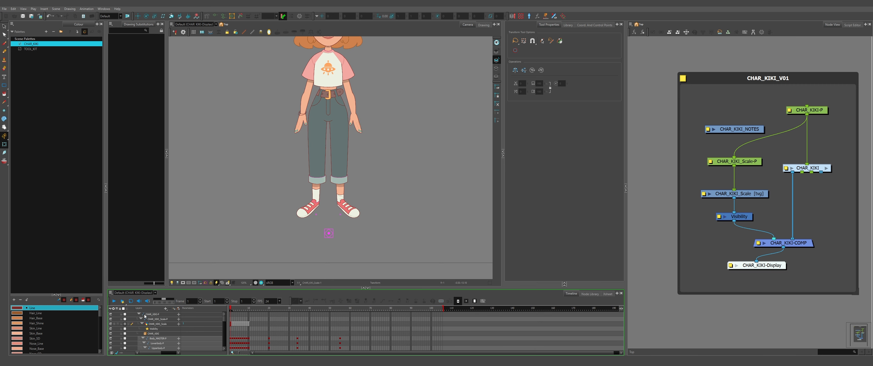
left_click(139, 314)
mouse_move(444, 308)
left_mouse_down()
mouse_move(691, 306)
mouse_move(619, 307)
left_mouse_up()
left_click(138, 314)
- Inspect the fringe shadow layer on the poses stored in the late timeline frames, and enlarge the timeline
scroll(339, 223, "down", 2)
left_click(431, 348)
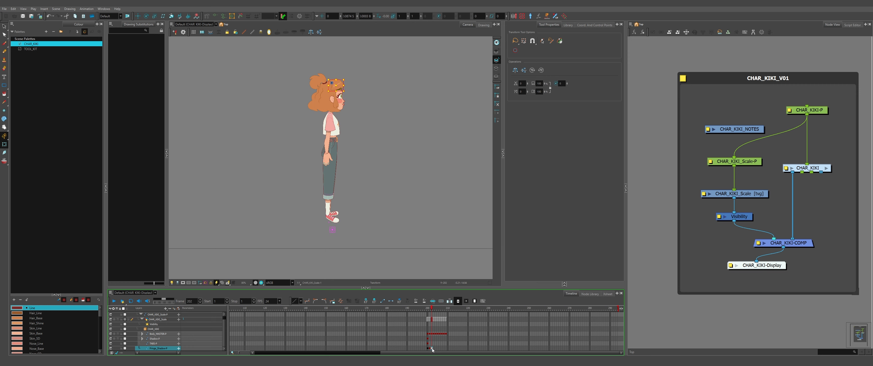
scroll(338, 78, "up", 4)
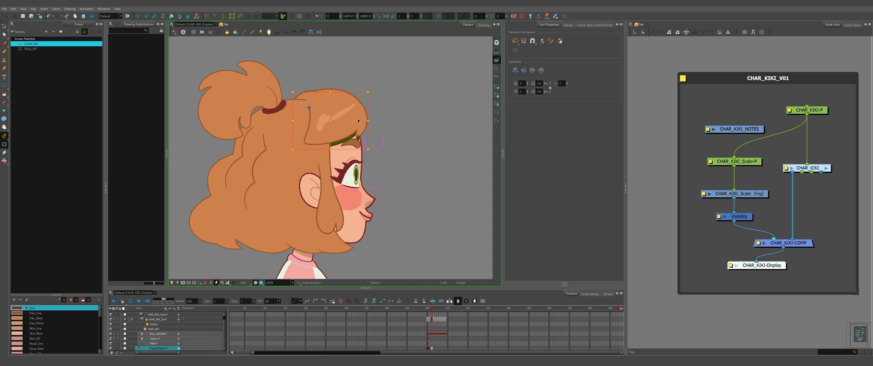
key("Escape")
left_click(431, 348)
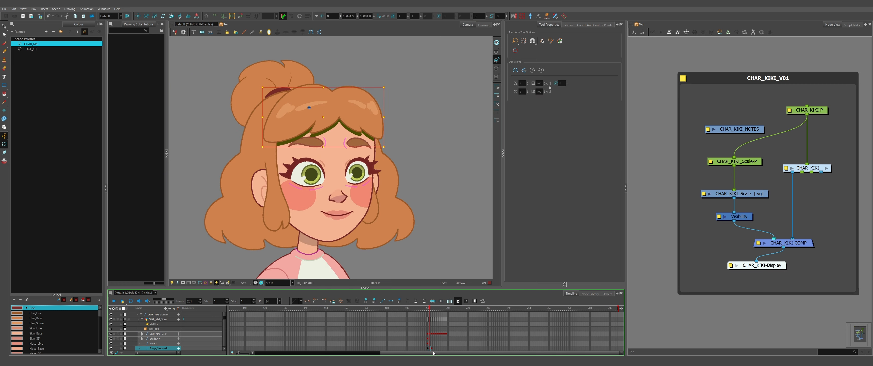
left_click(448, 343)
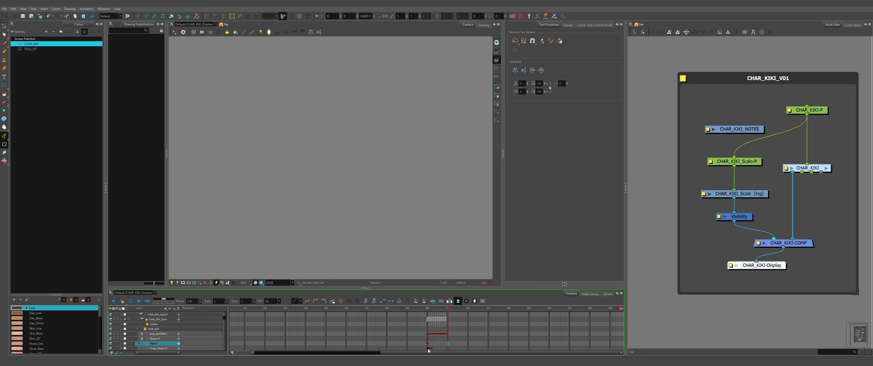
left_click_drag(424, 288, 425, 223)
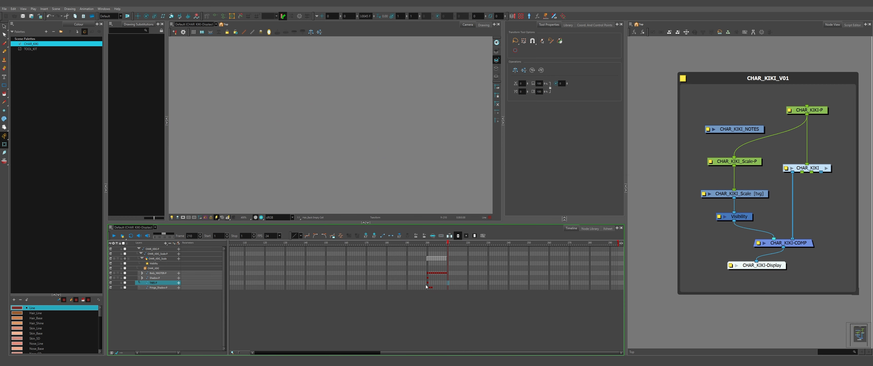
left_click(428, 287)
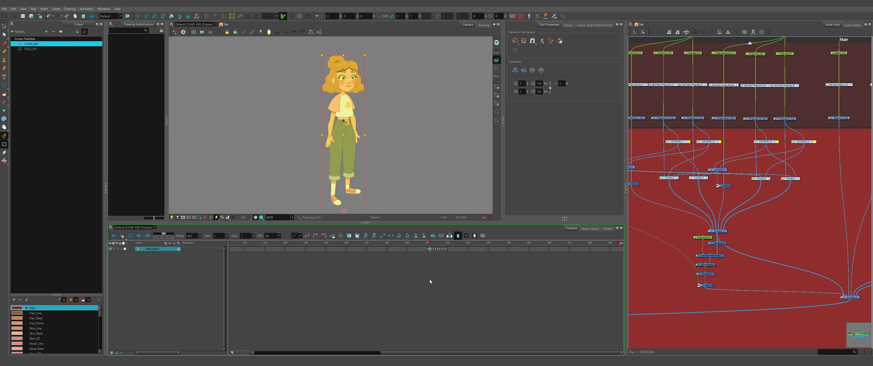
- Examine the beginning of the timeline and the layers nested under the collapsed master peg
left_click_drag(412, 352, 285, 352)
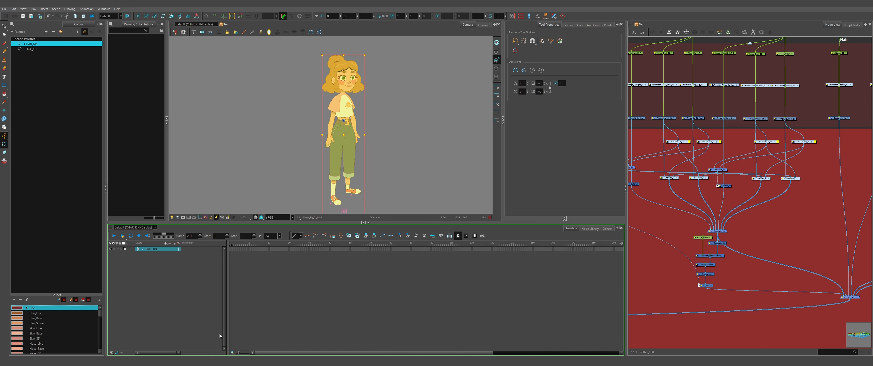
left_click(229, 249)
left_click_drag(232, 243, 293, 245)
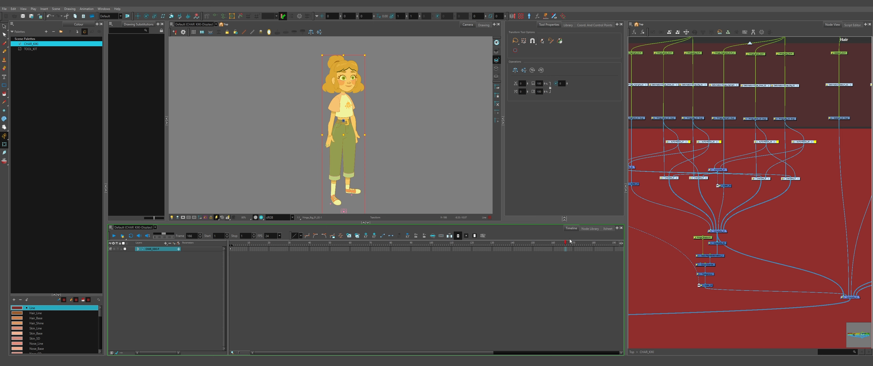
left_click_drag(570, 241, 475, 250)
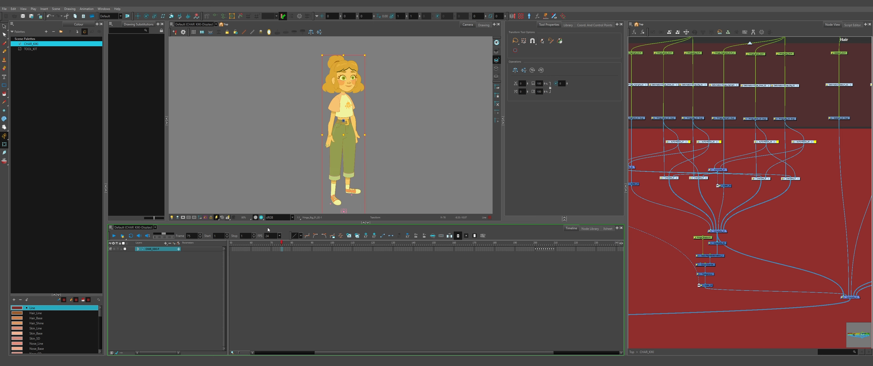
left_click_drag(421, 243, 222, 249)
left_click(138, 249)
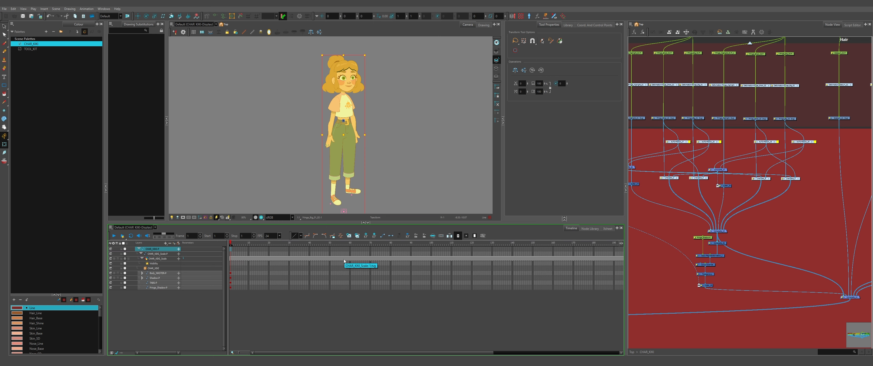
left_click(139, 249)
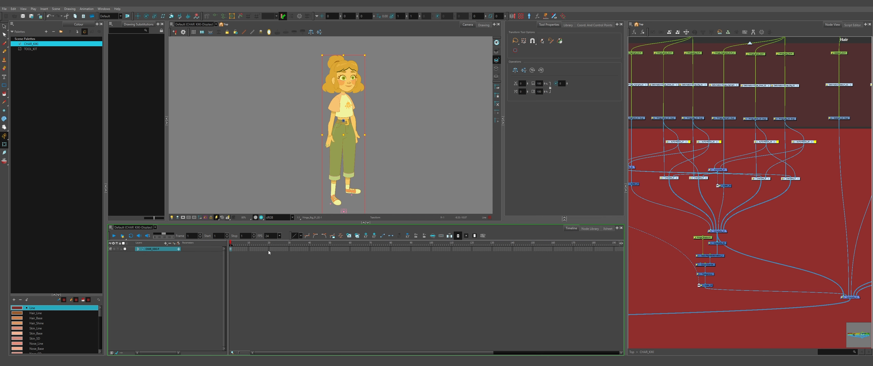
- Select the whole run of pose keyframes on the collapsed CHAR_KIKI-P layer and cut it from the late frames
scroll(266, 252, "right", 8)
scroll(427, 250, "right", 4)
left_click(427, 249)
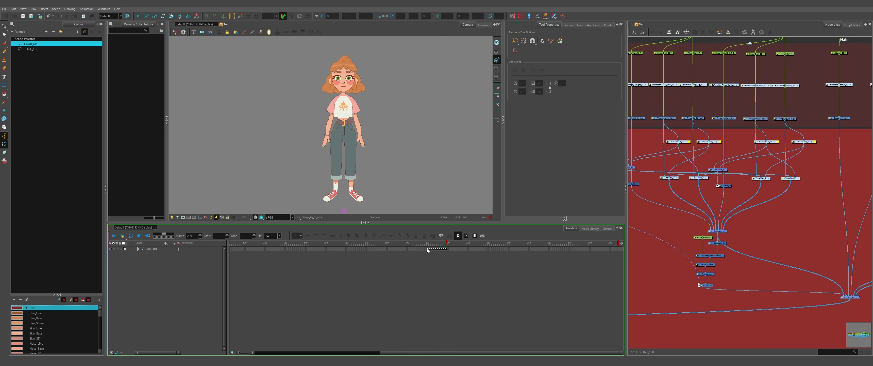
left_click(446, 250, "shift")
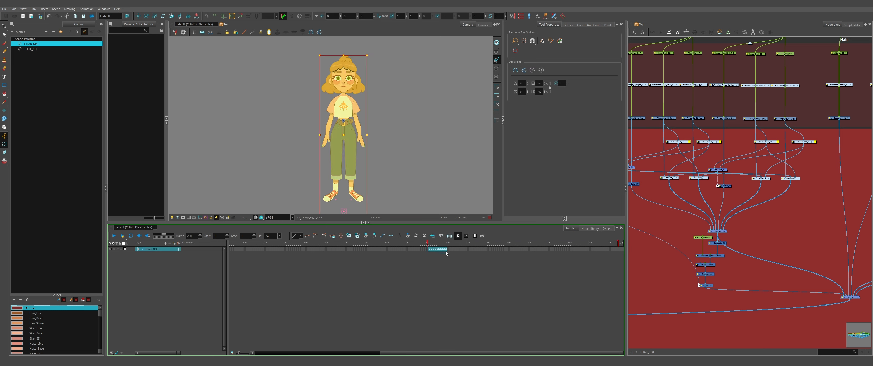
key("Delete")
left_click_drag(421, 249, 376, 243)
left_click_drag(386, 352, 258, 343)
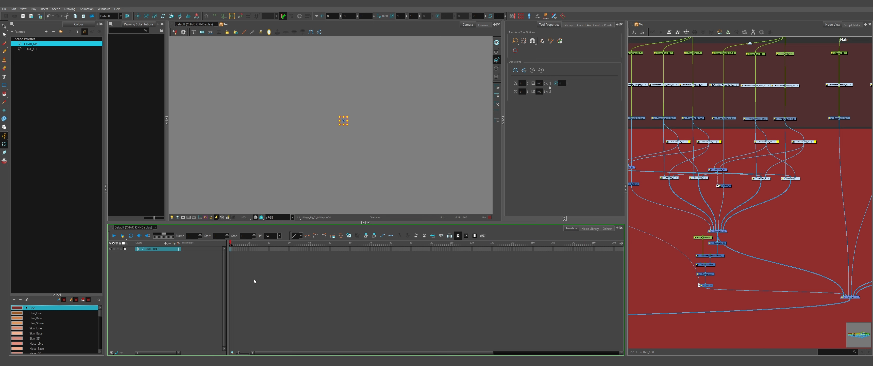
key("ctrl+v")
key("Escape")
left_click_drag(232, 242, 354, 243)
left_click_drag(555, 239, 556, 241)
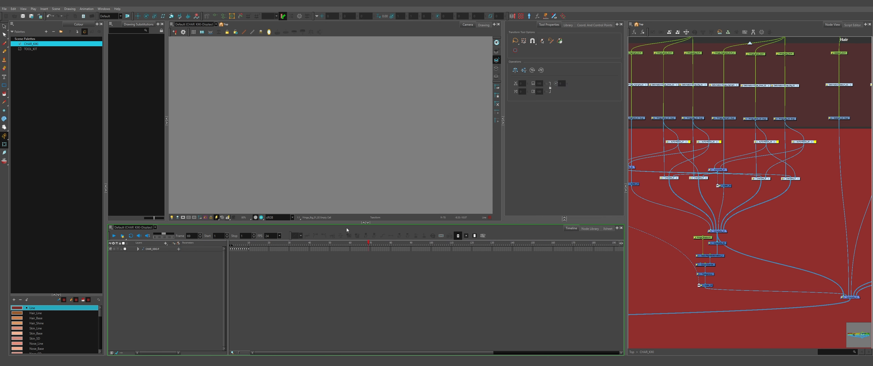
left_click_drag(357, 231, 220, 237)
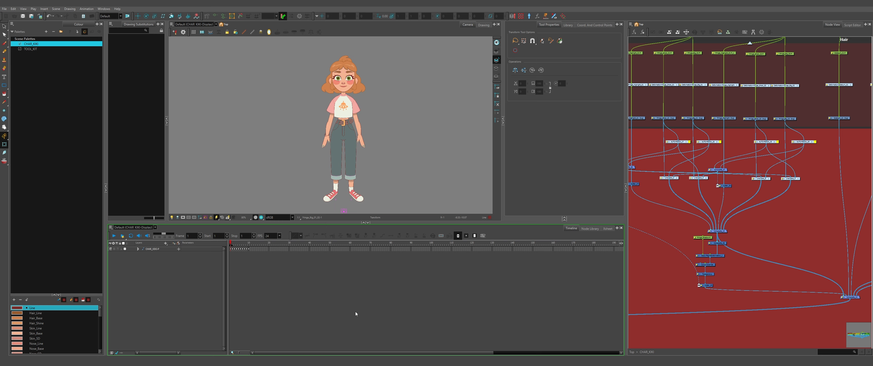
key("ctrl+z")
key("ctrl+z")
- Paste the pose keyframes at the first frame of the CHAR_KIKI-P layer
left_click_drag(451, 353, 555, 276)
left_click(429, 307)
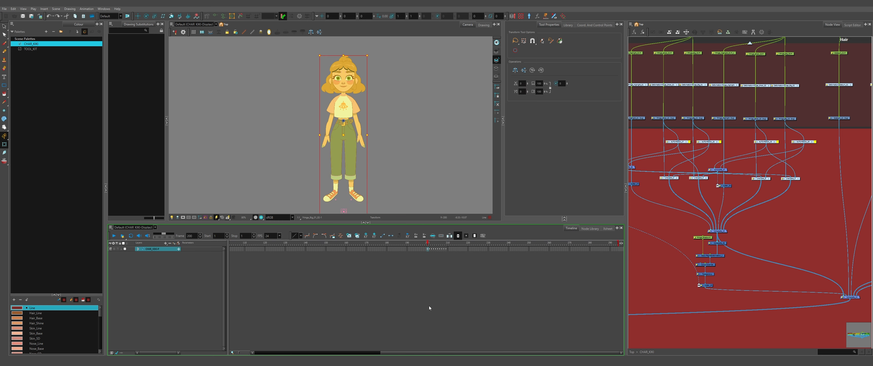
left_click_drag(409, 353, 252, 335)
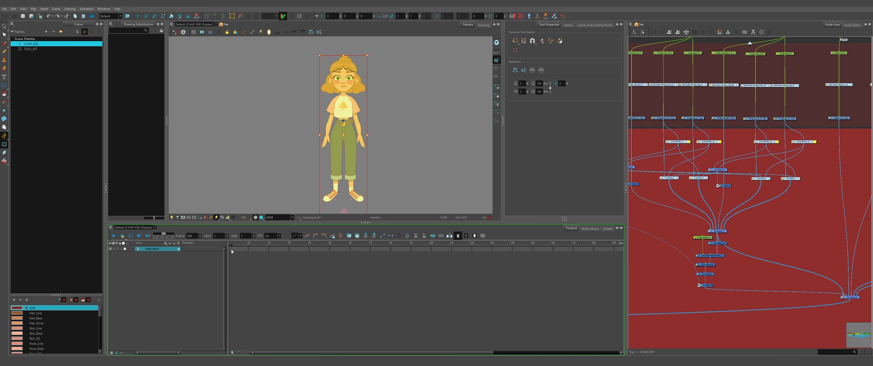
left_click(230, 249)
left_click(443, 243)
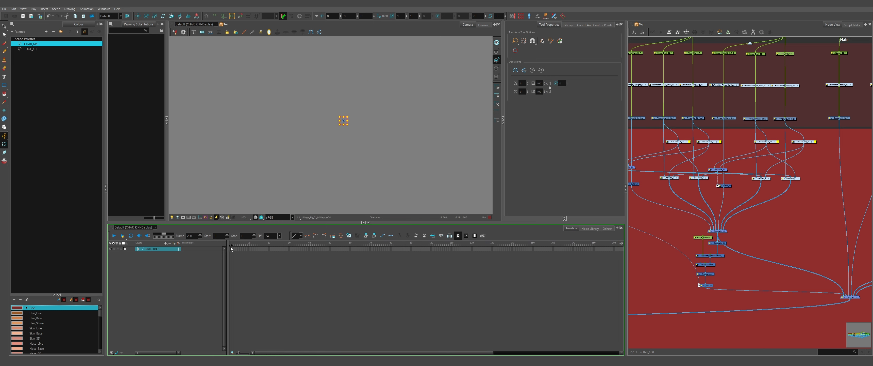
key("ctrl+v")
key("Escape")
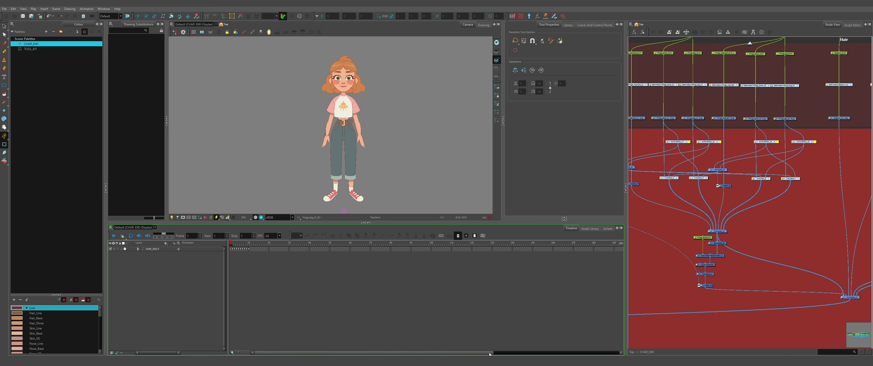
- Shorten the scene so it ends directly after the last pasted pose, and scrub the poses from the first frame
left_click_drag(249, 243, 200, 249)
scroll(606, 280, "right", 5)
scroll(256, 278, "left", 5)
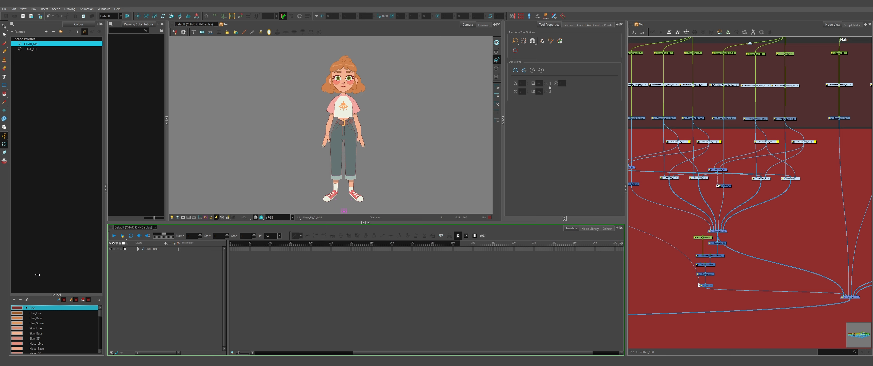
left_click_drag(257, 279, 251, 280)
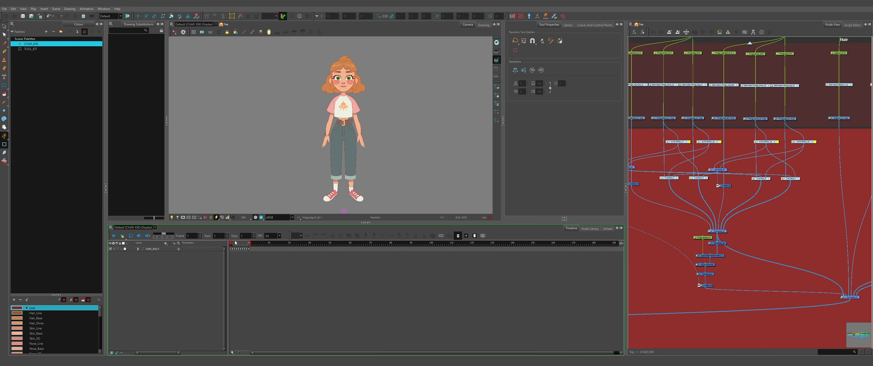
left_click_drag(235, 242, 239, 242)
left_click_drag(238, 242, 230, 242)
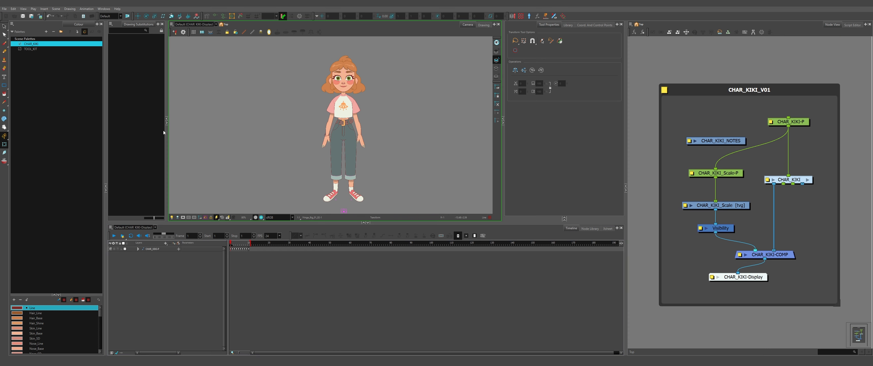
- Save the edited CHAR_KIKI_V01 template and accept the Action Template warning
left_click(7, 9)
left_click(14, 39)
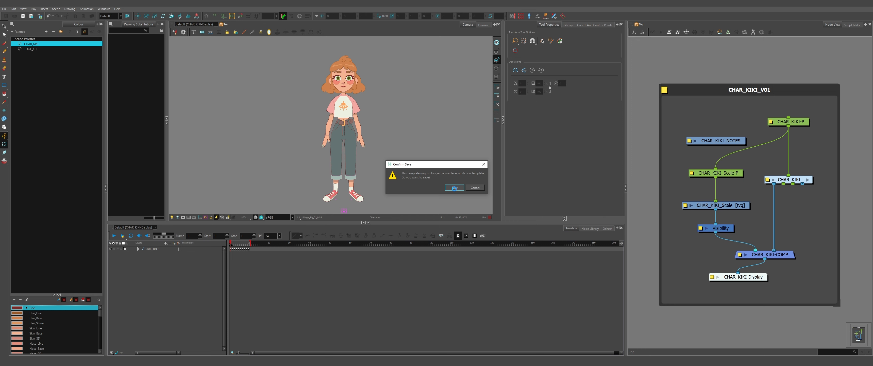
left_click(454, 188)
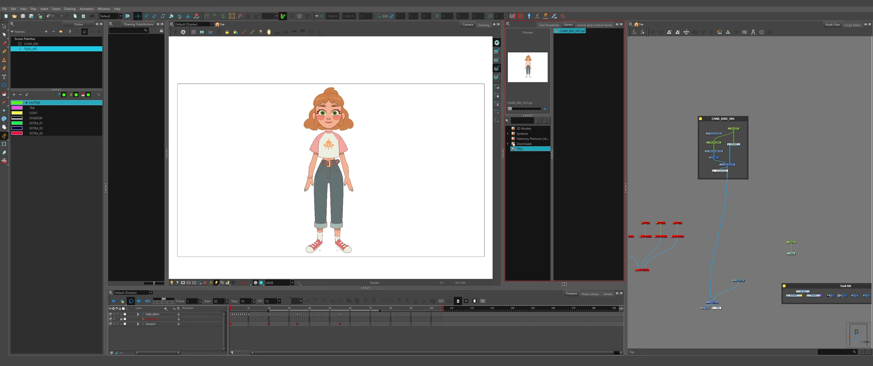
- Open the saved CHAR_KIKI_V01 template from the library and accept colour recovery for its missing colour
left_click(518, 149)
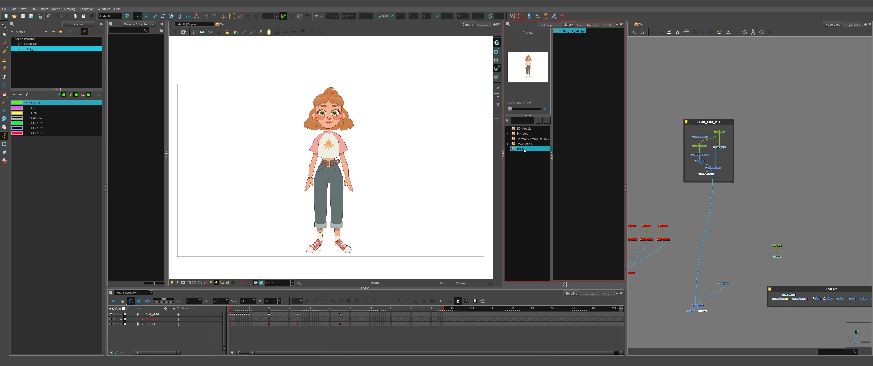
left_click_drag(568, 35, 756, 155)
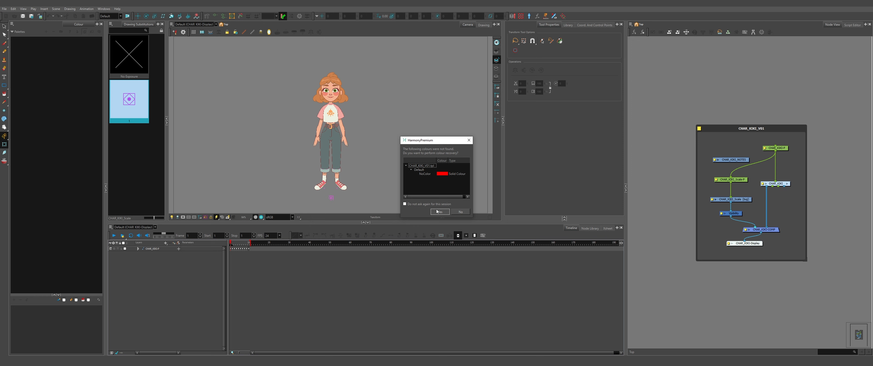
left_click(440, 212)
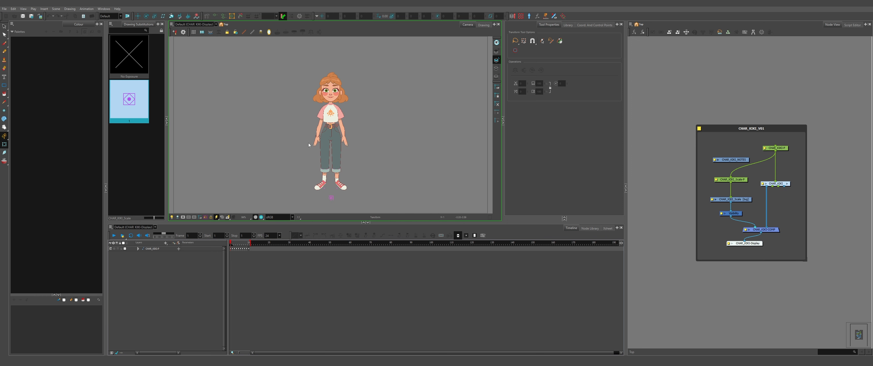
- Recolour all drawings in the scene that use the recovered palette's red NoColor swatch with the Line colour of the CHAR_KIKI palette
left_click(326, 153)
scroll(322, 140, "up", 4)
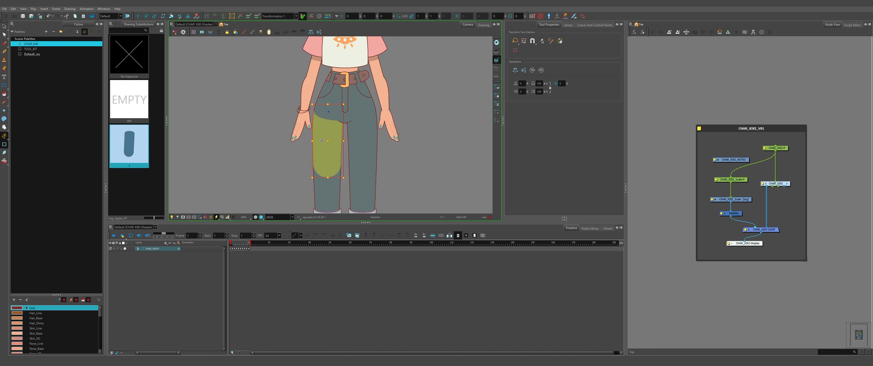
left_click(41, 54)
left_click_drag(46, 294, 37, 85)
right_click(31, 100)
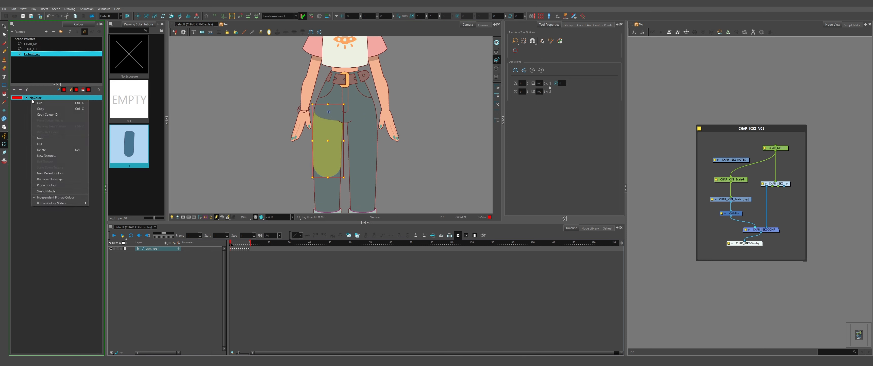
left_click(65, 179)
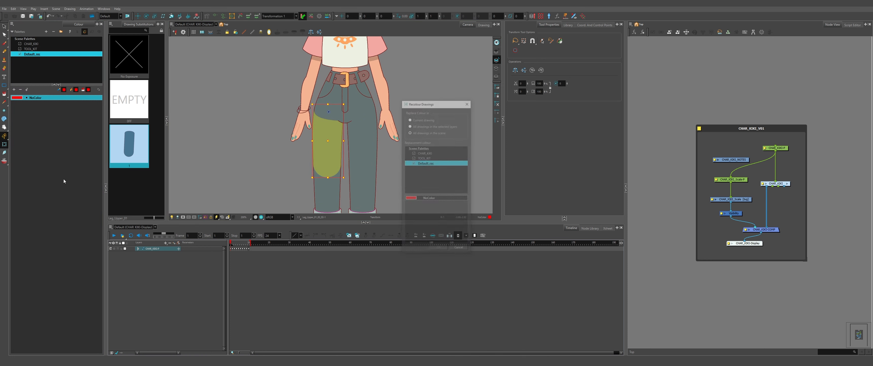
left_click(427, 154)
left_click(434, 199)
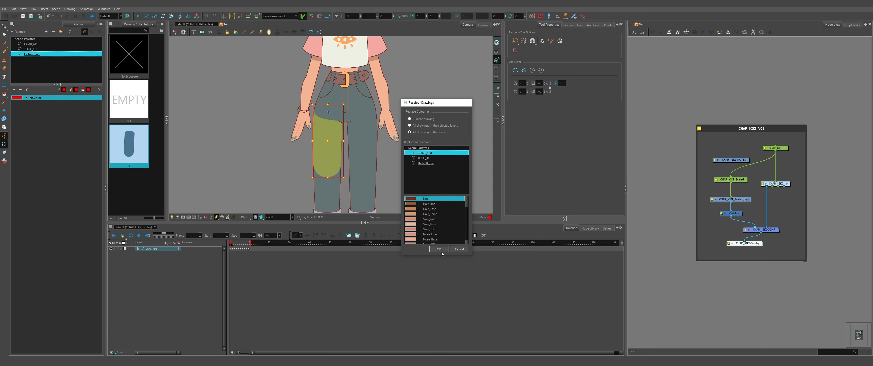
left_click(439, 249)
- Remove the recovered Default palette from the scene and deselect the leg patch
left_click(54, 32)
scroll(365, 120, "down", 5)
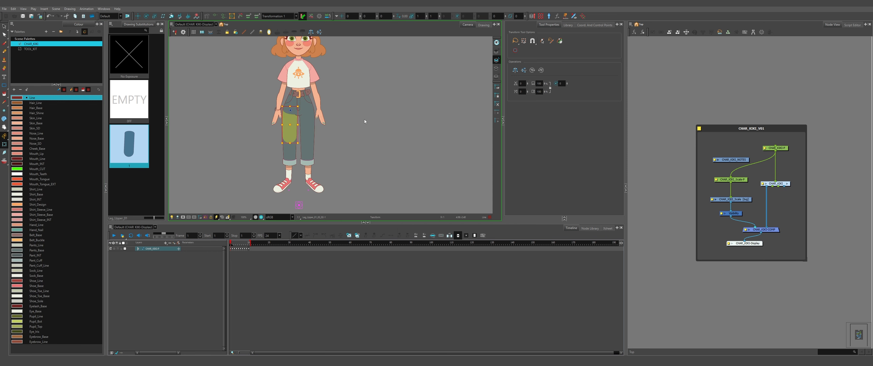
left_click(364, 121)
scroll(339, 155, "down", 2)
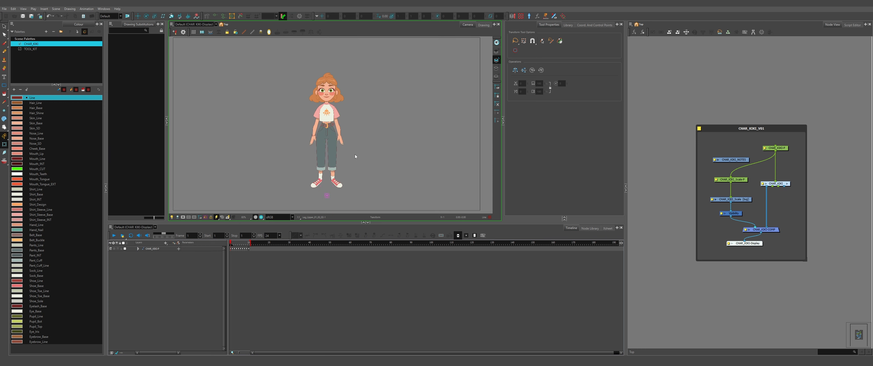